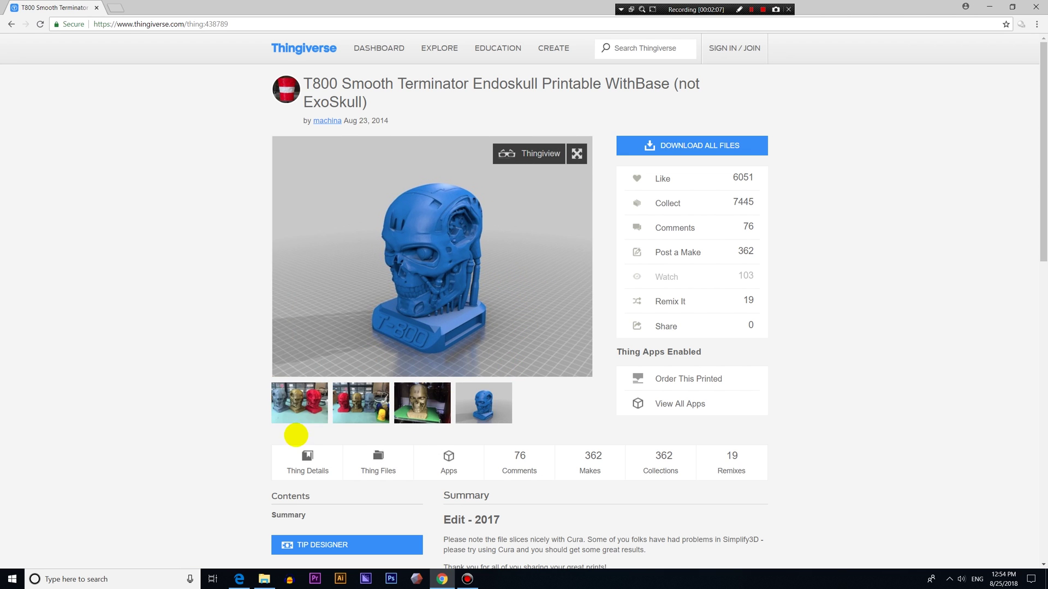
Browse the T800 Smooth Terminator Endoskull page and view the blue skull render
{"action": "scroll", "coordinate": [484, 409], "scroll_direction": "down", "scroll_amount": 1}
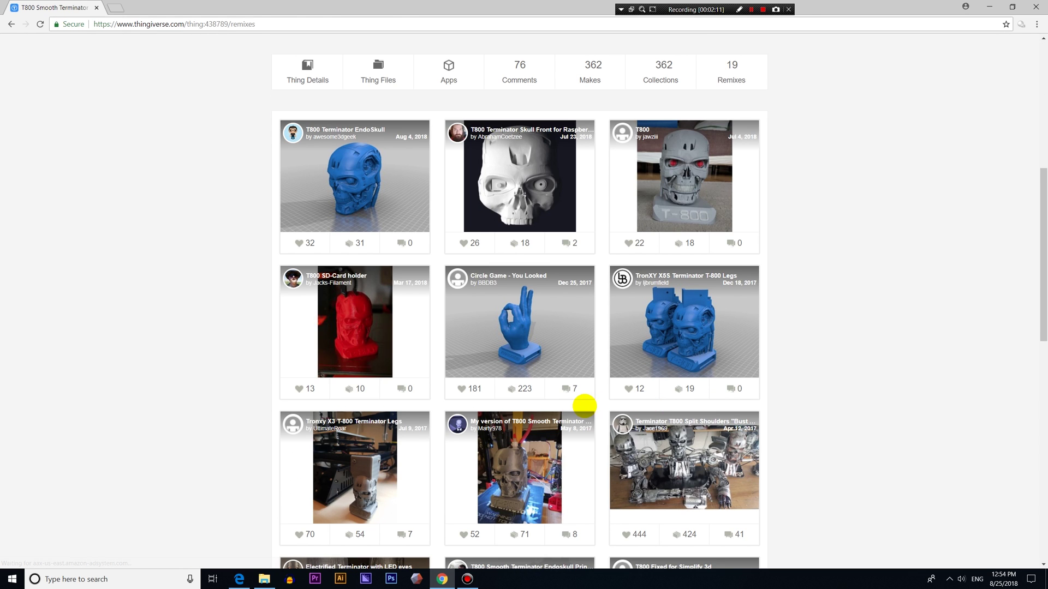
{"action": "scroll", "coordinate": [586, 404], "scroll_direction": "down", "scroll_amount": 1}
{"action": "scroll", "coordinate": [587, 405], "scroll_direction": "down", "scroll_amount": 8}
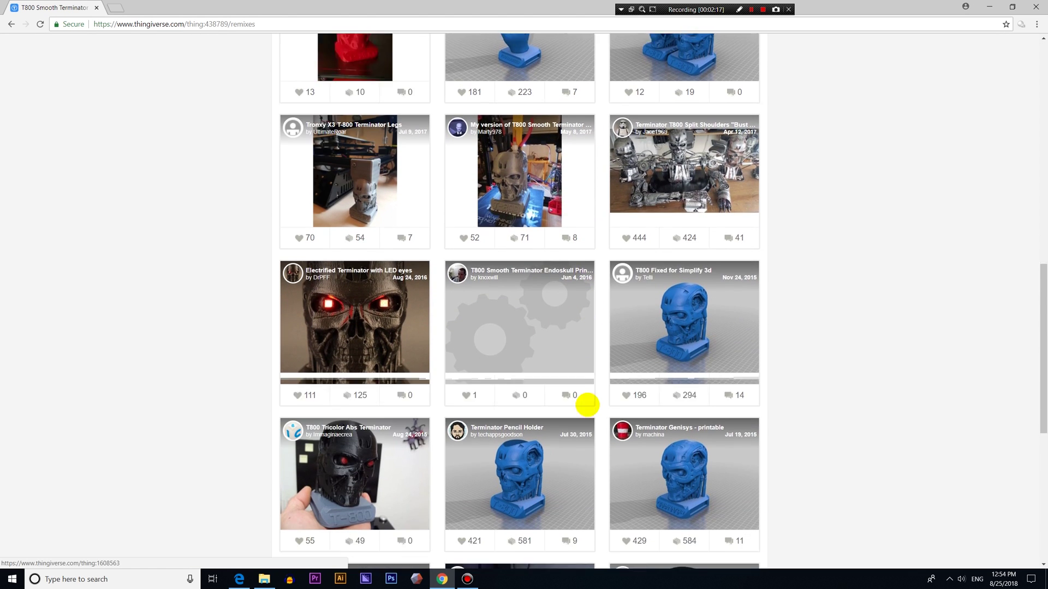
{"action": "scroll", "coordinate": [587, 404], "scroll_direction": "down", "scroll_amount": 4}
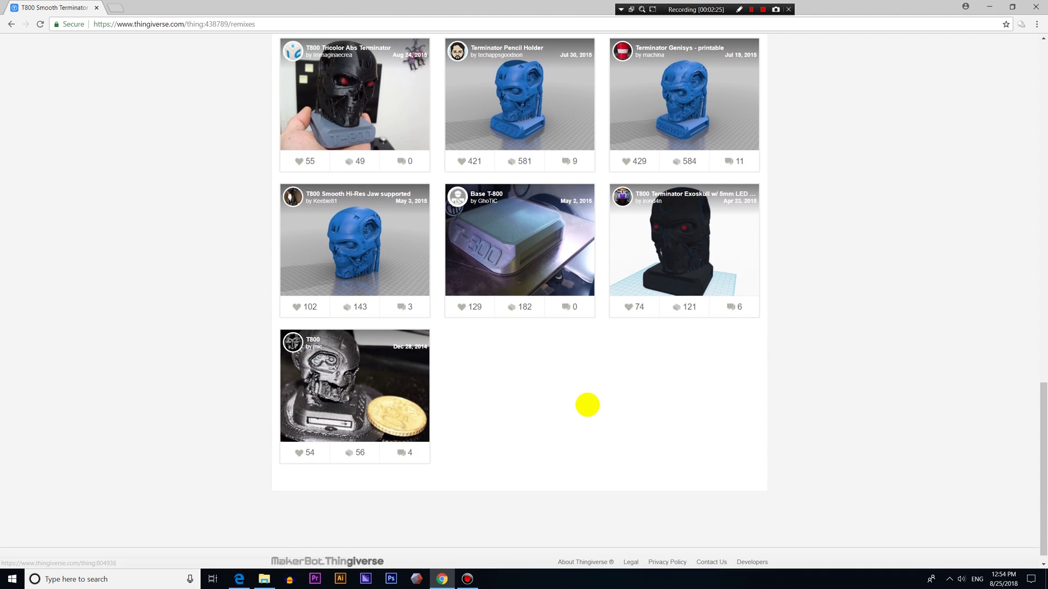
{"action": "scroll", "coordinate": [585, 404], "scroll_direction": "up", "scroll_amount": 14}
{"action": "scroll", "coordinate": [587, 405], "scroll_direction": "up", "scroll_amount": 5}
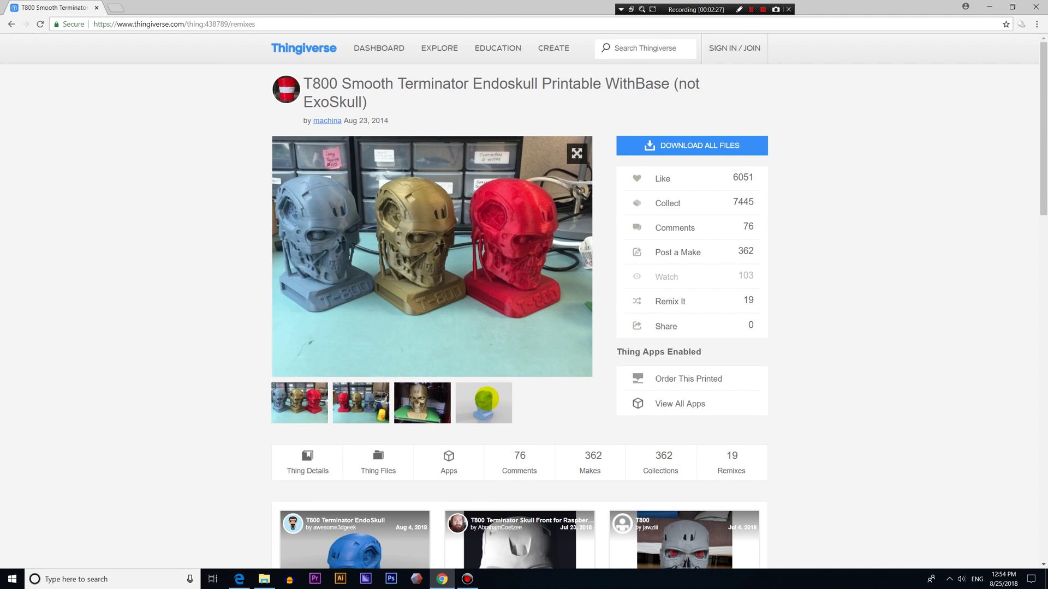
{"action": "left_click", "coordinate": [483, 402]}
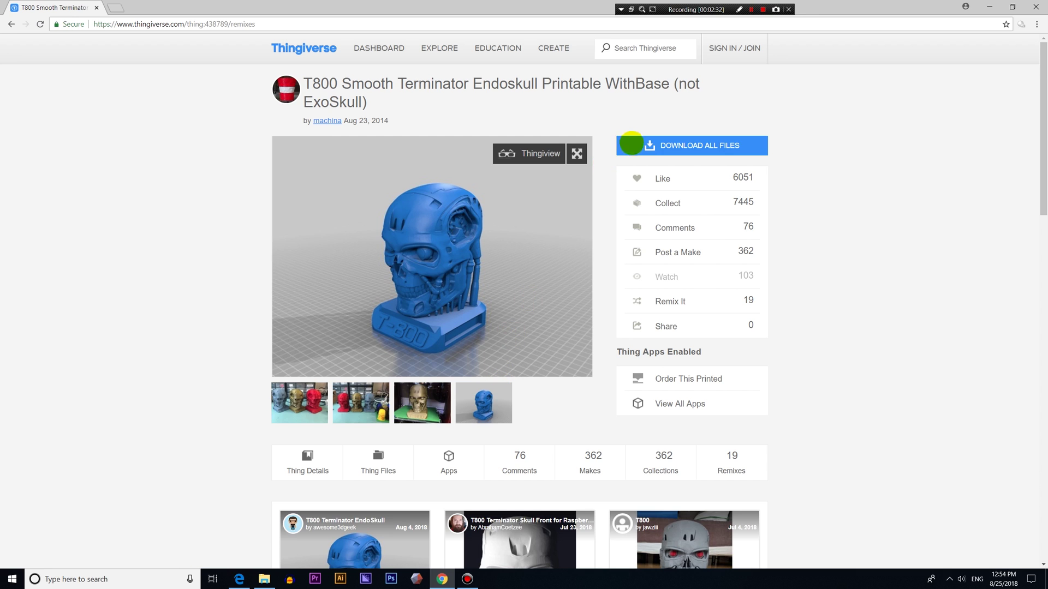
Download all the endoskull's files and open the extracted files folder
{"action": "left_click", "coordinate": [642, 145]}
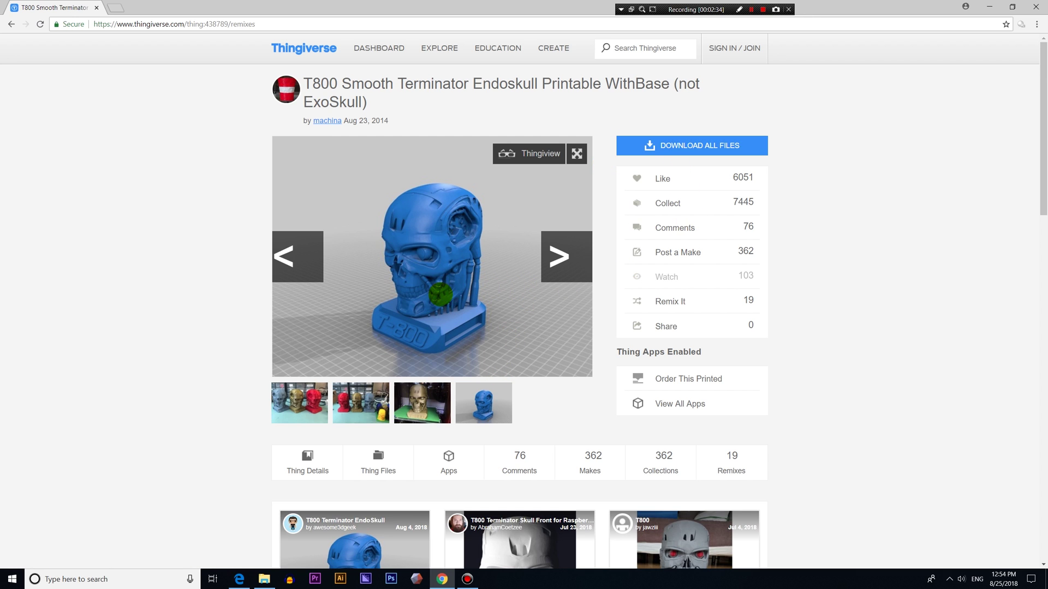
{"action": "left_click", "coordinate": [443, 396]}
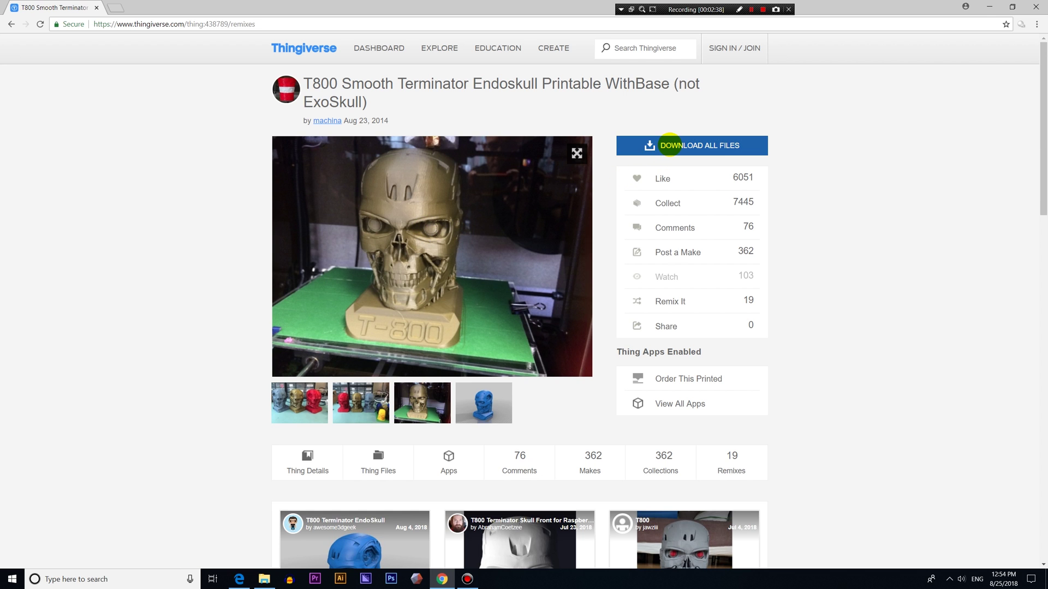
{"action": "left_click", "coordinate": [677, 144]}
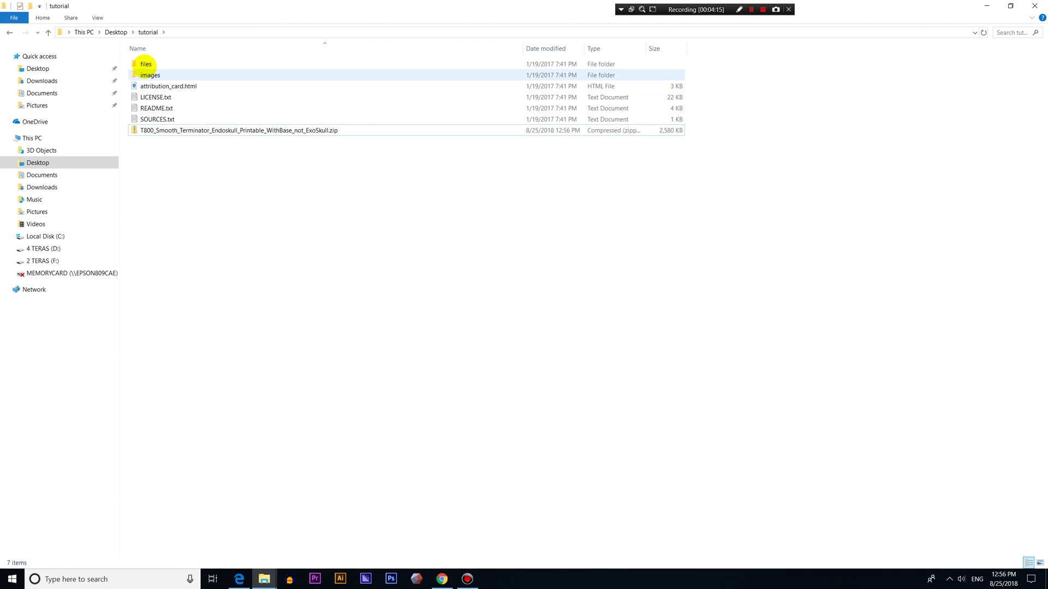
{"action": "left_click", "coordinate": [145, 64]}
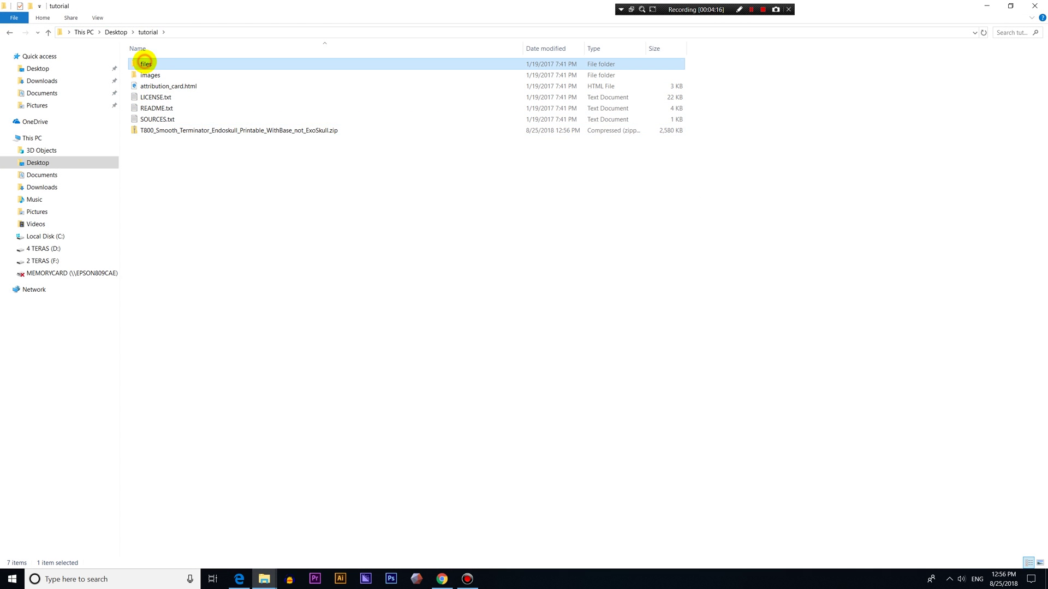
{"action": "double_click", "coordinate": [144, 63]}
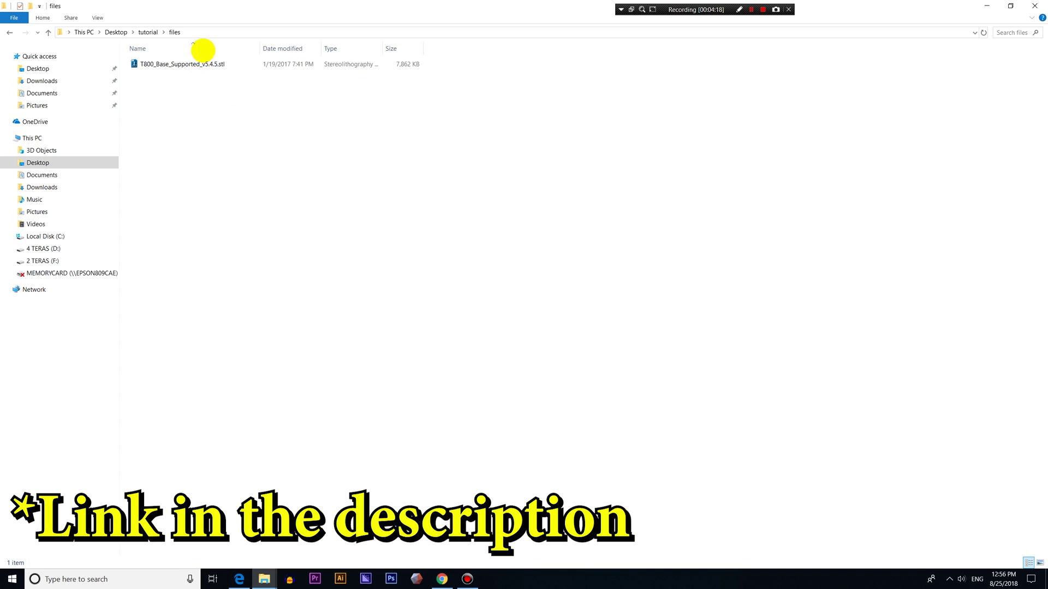
Load tinkercad.com and sign in to the Autodesk account with Stay signed in ticked
{"action": "left_click", "coordinate": [236, 23]}
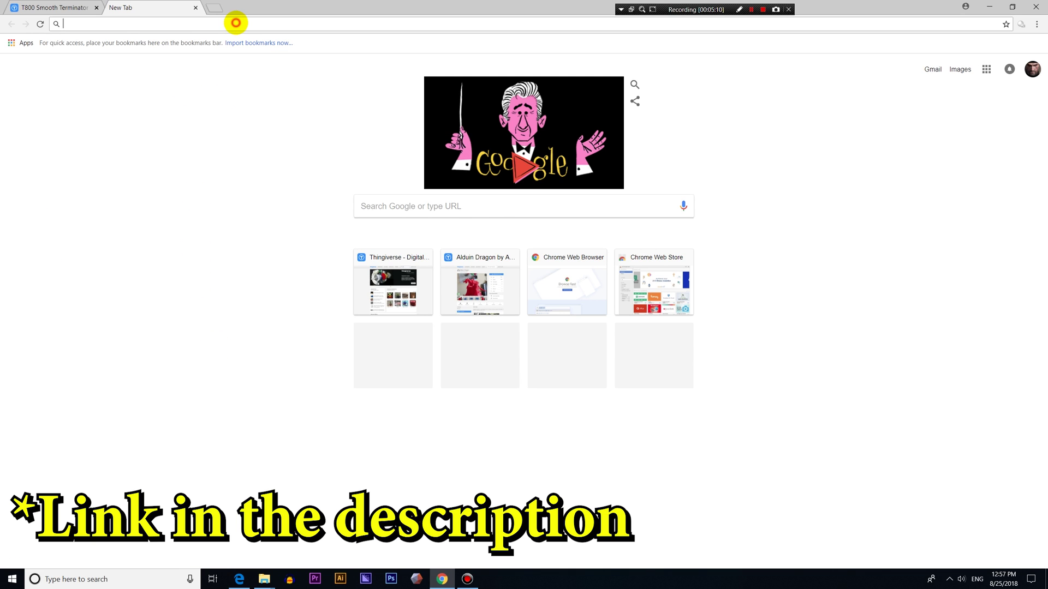
{"action": "type", "text": "https://www.tinkercad.com"}
{"action": "key", "text": "Return"}
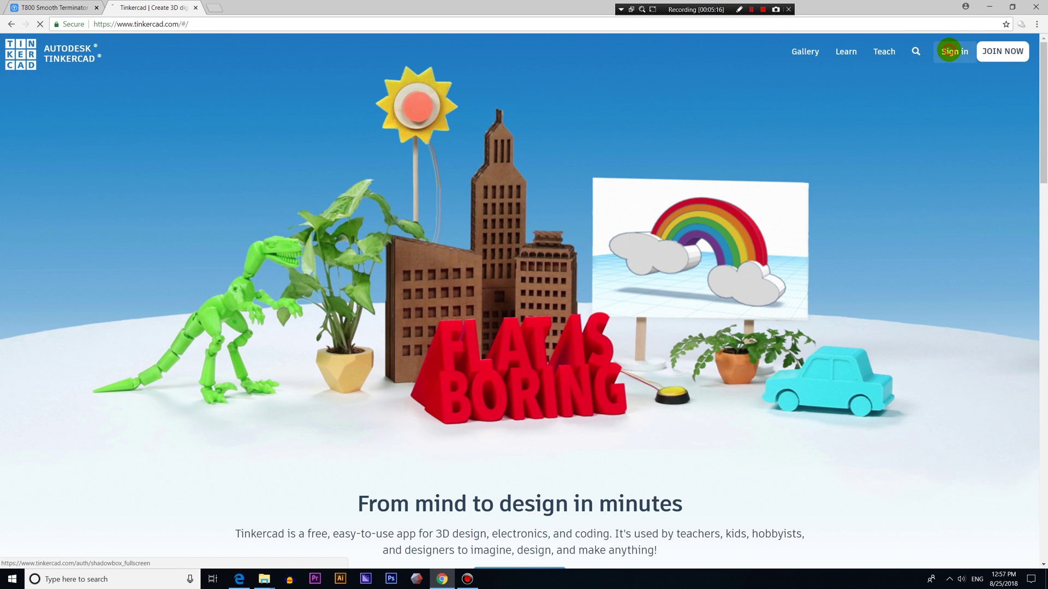
{"action": "left_click", "coordinate": [950, 51]}
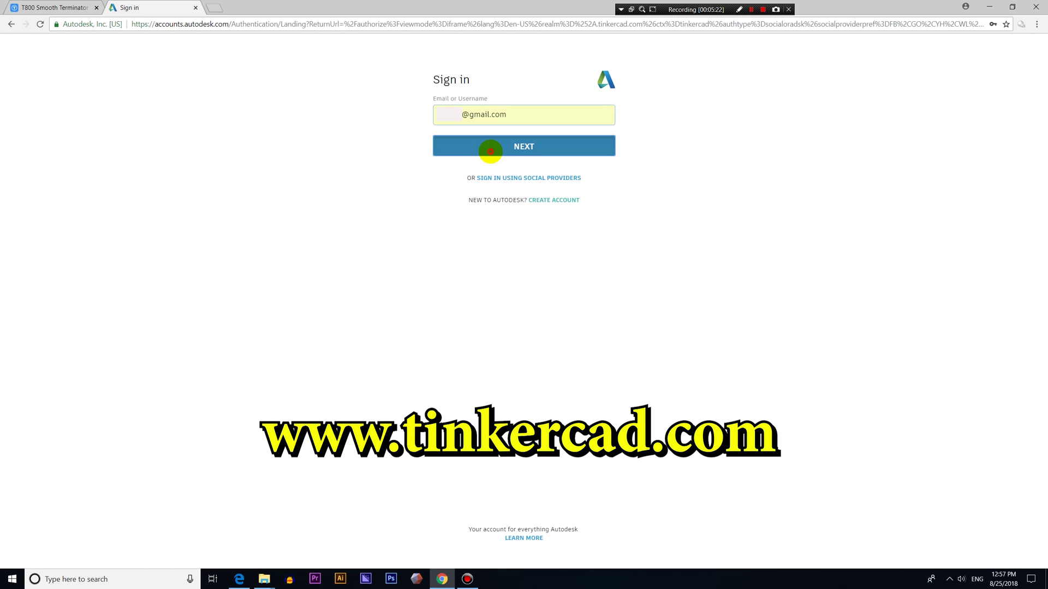
{"action": "left_click", "coordinate": [486, 145]}
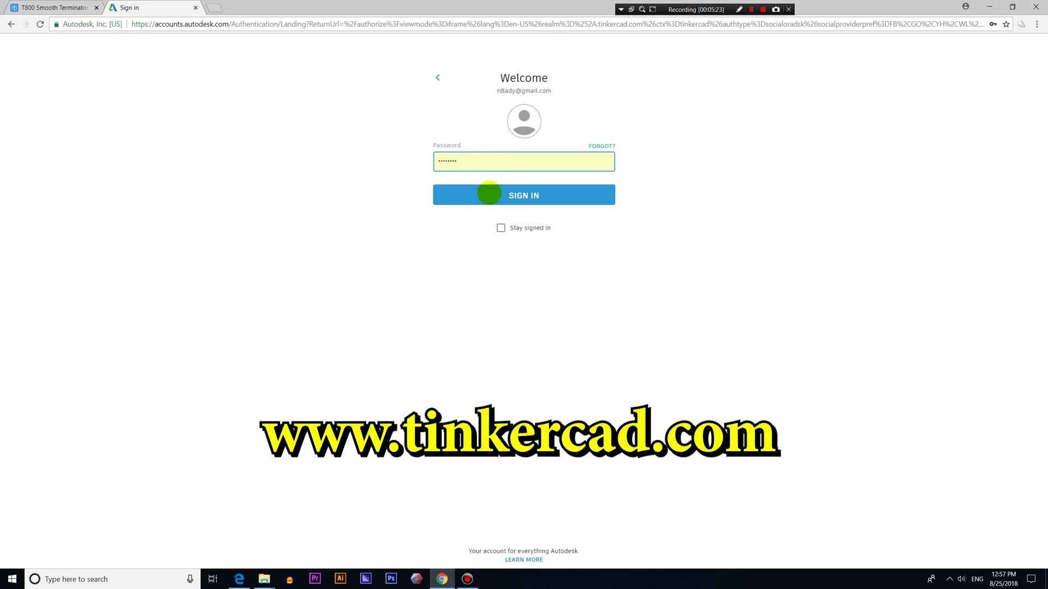
{"action": "left_click", "coordinate": [501, 228]}
{"action": "left_click", "coordinate": [515, 195]}
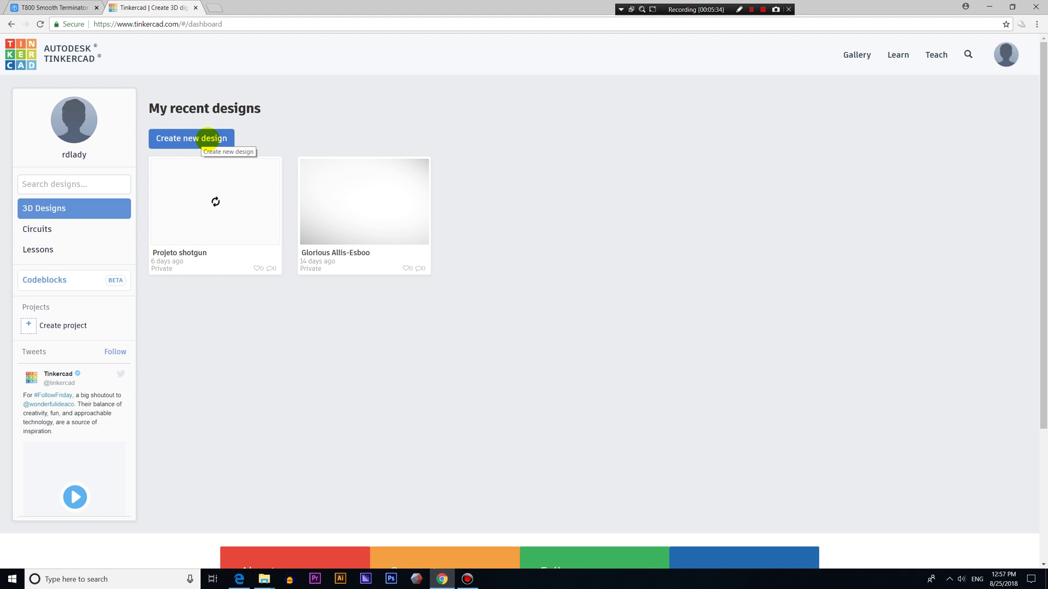
Create a new design and import T800_Base_Supported_v5.4.5.stl from the files folder
{"action": "left_click", "coordinate": [208, 139]}
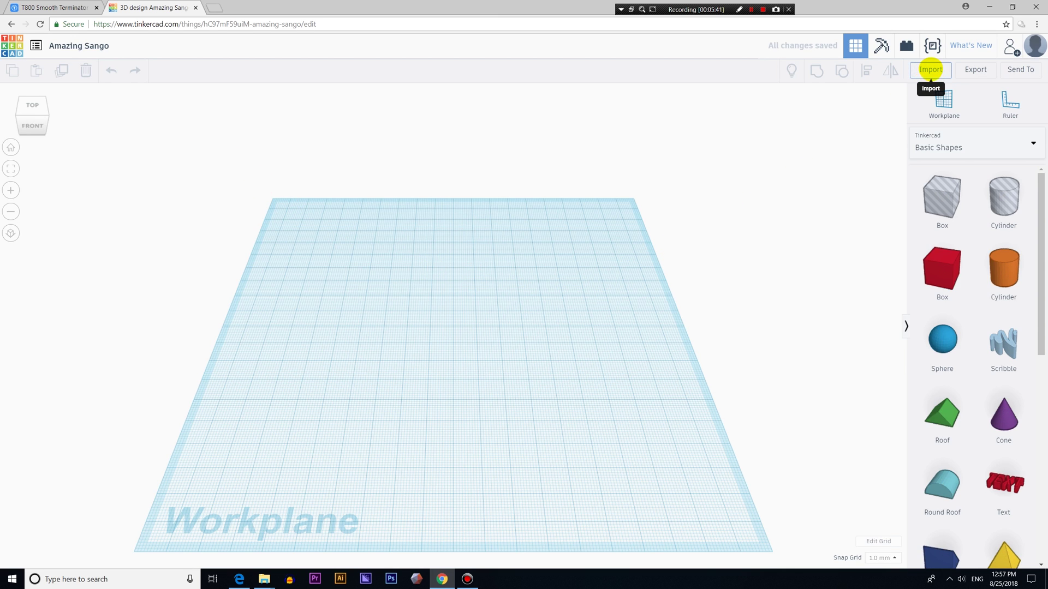
{"action": "left_click", "coordinate": [931, 69]}
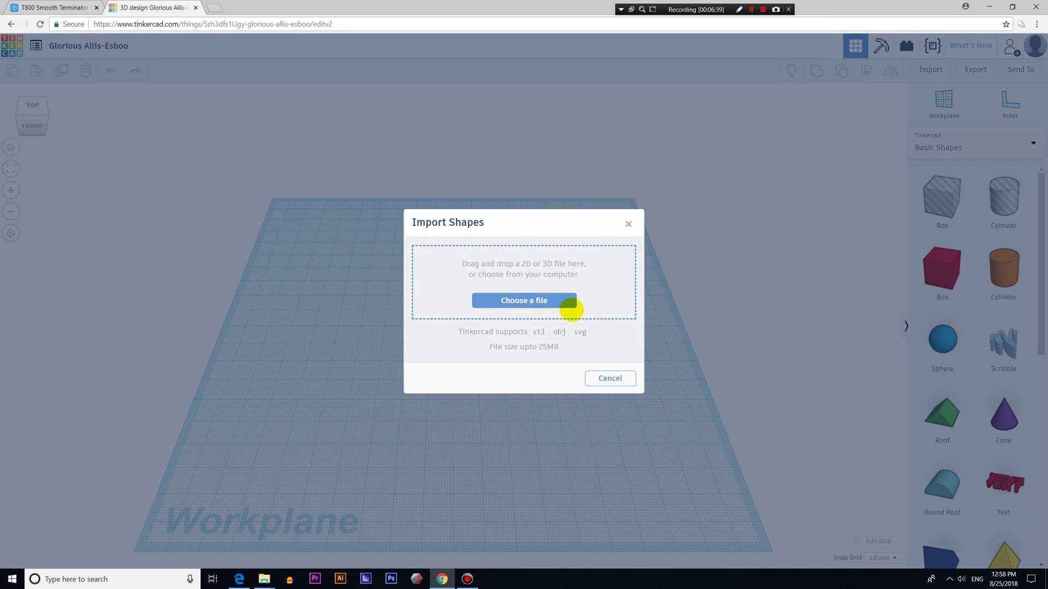
{"action": "left_click", "coordinate": [550, 300]}
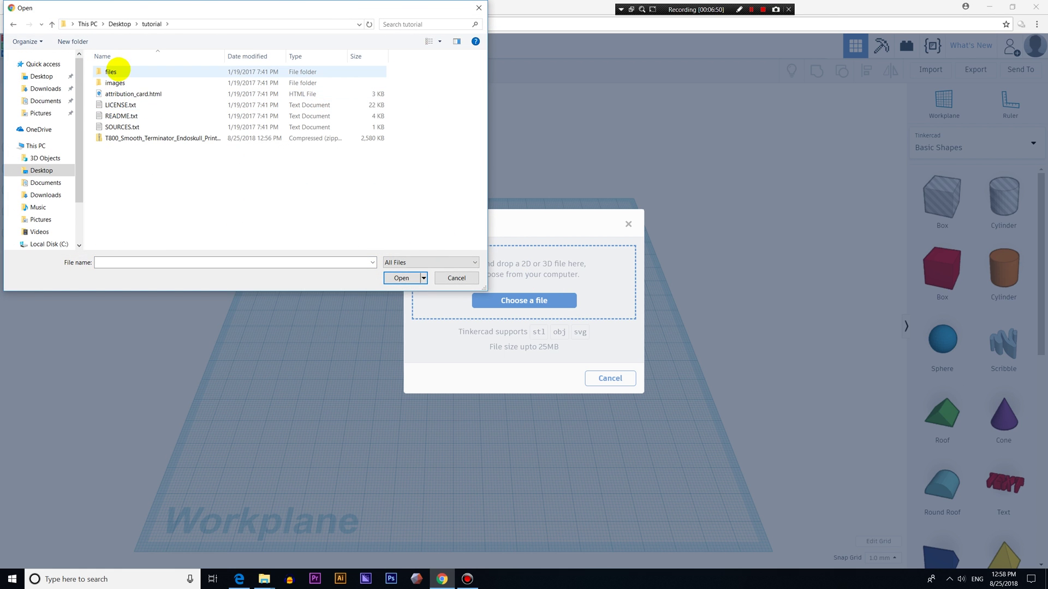
{"action": "double_click", "coordinate": [110, 71]}
{"action": "double_click", "coordinate": [153, 71]}
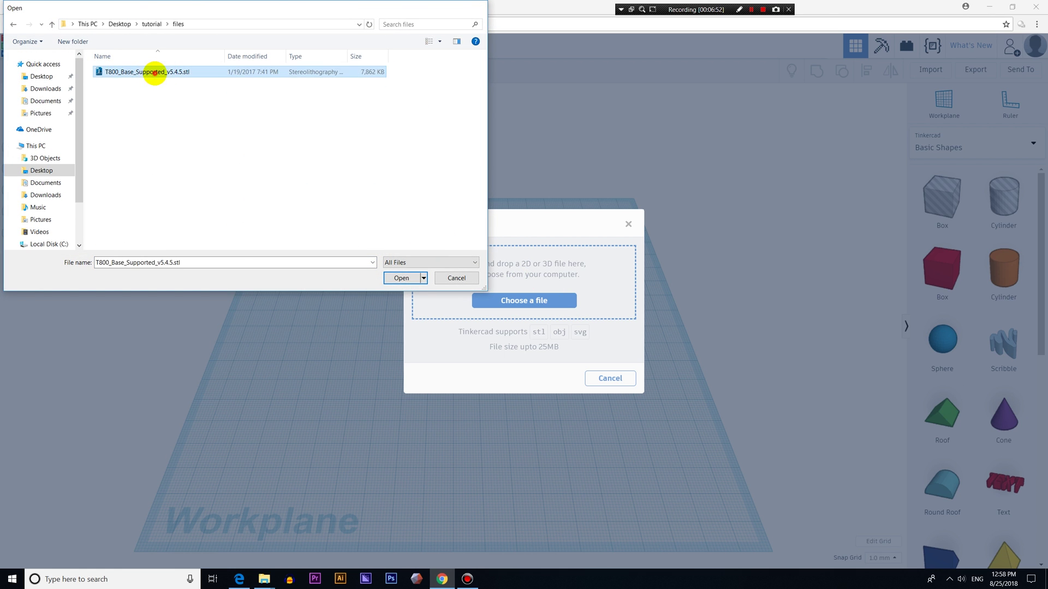
{"action": "left_click", "coordinate": [605, 389]}
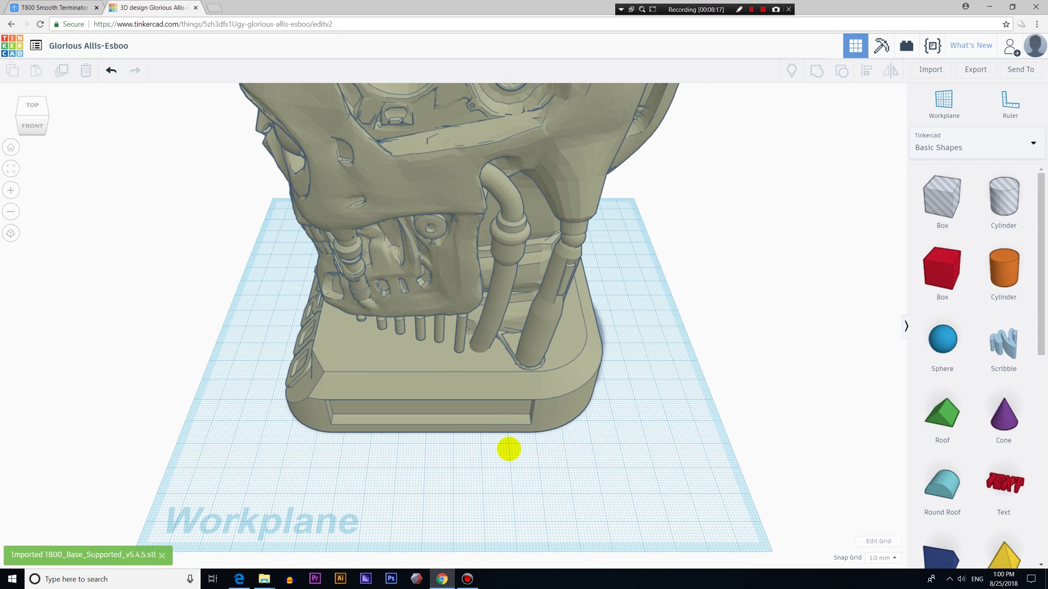
{"action": "scroll", "coordinate": [508, 449], "scroll_direction": "down", "scroll_amount": 3}
{"action": "scroll", "coordinate": [505, 447], "scroll_direction": "down", "scroll_amount": 2}
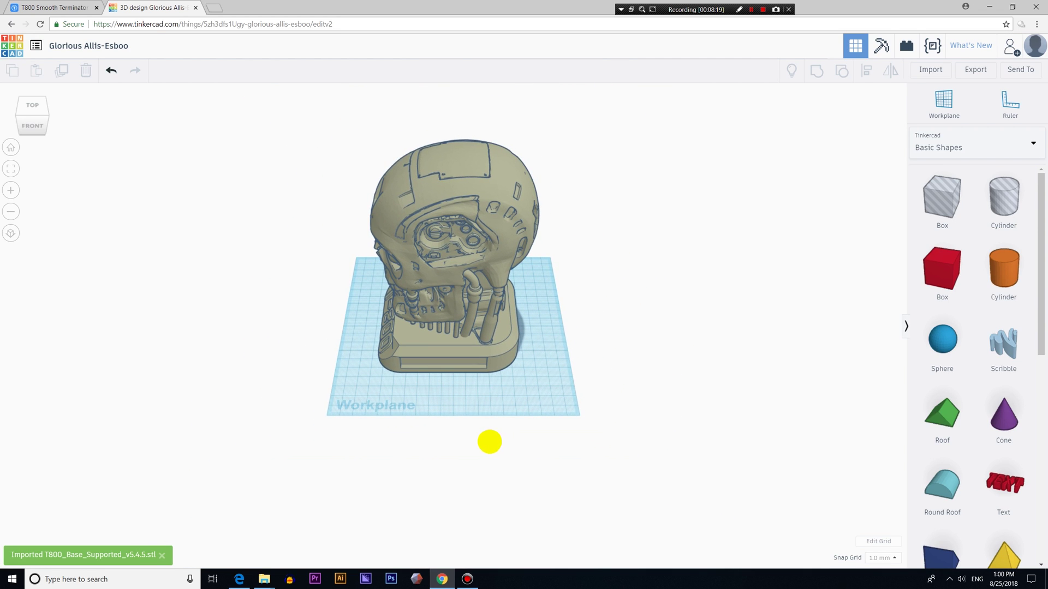
{"action": "right_click_drag", "start_coordinate": [536, 434], "coordinate": [773, 389]}
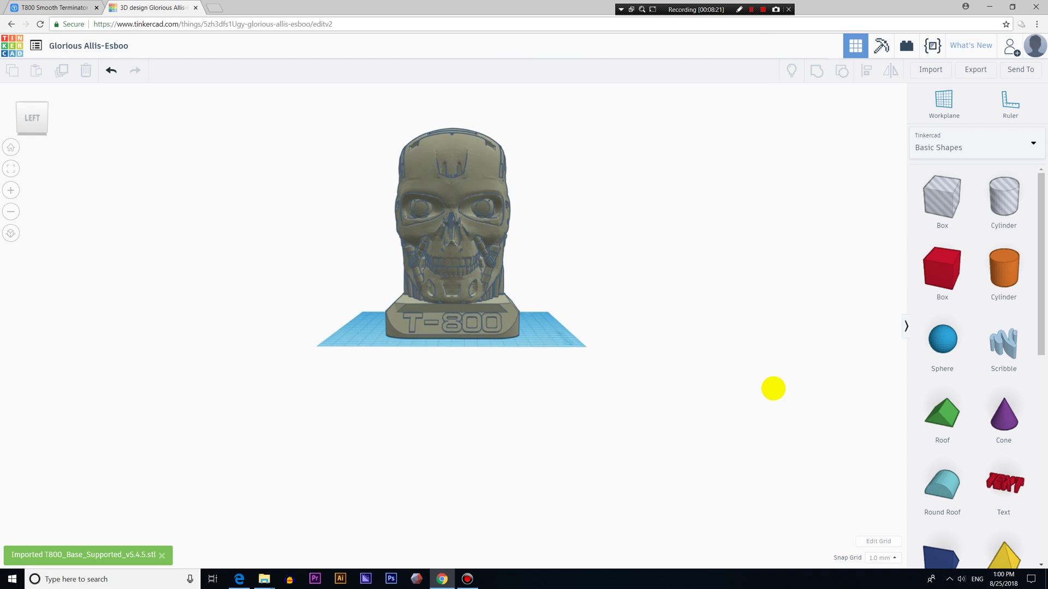
{"action": "scroll", "coordinate": [547, 264], "scroll_direction": "up", "scroll_amount": 4}
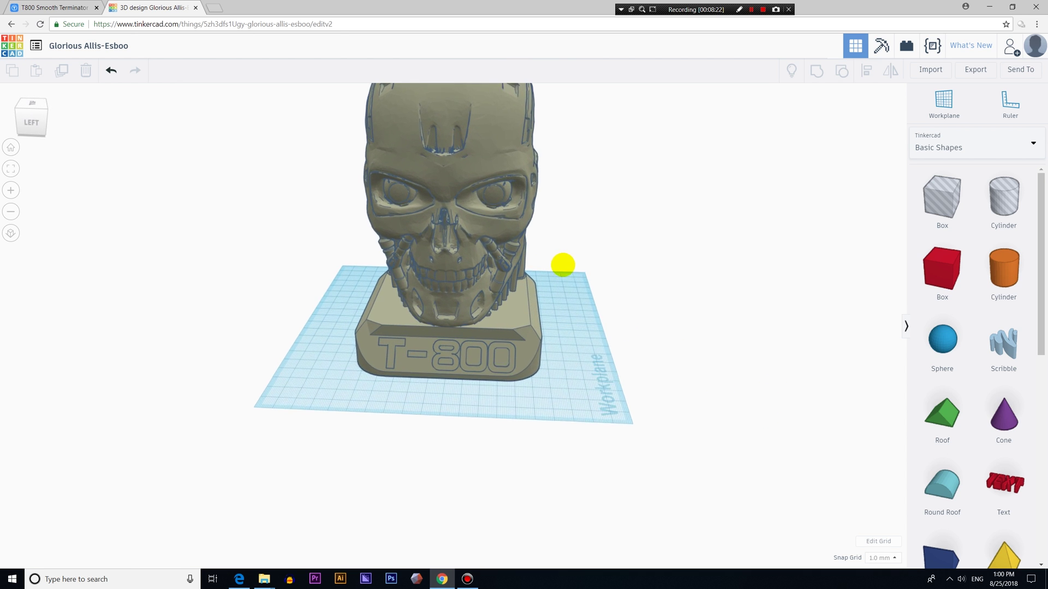
{"action": "right_click_drag", "start_coordinate": [598, 245], "coordinate": [498, 251]}
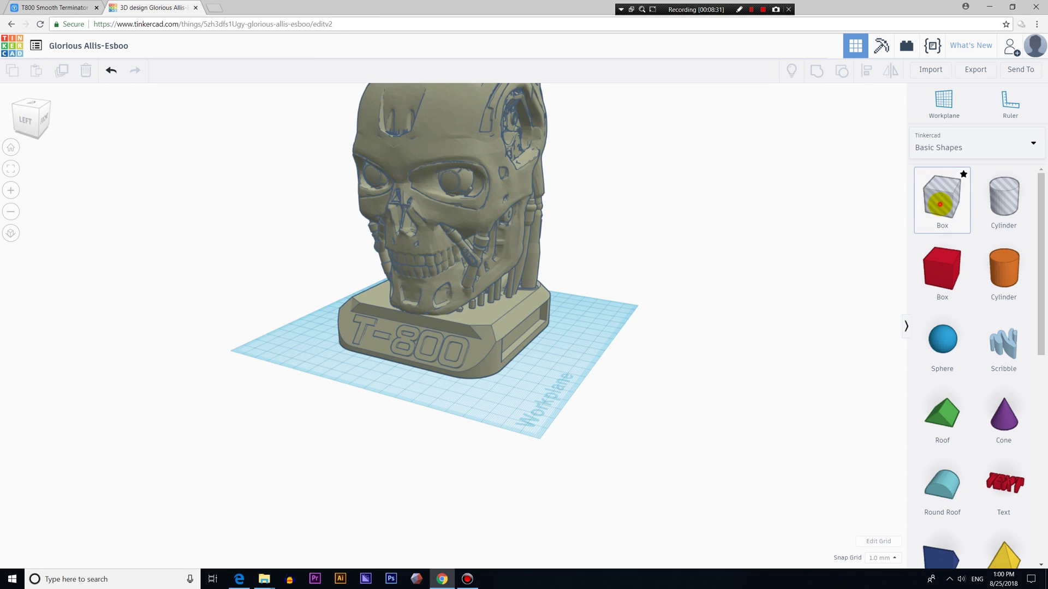
Place a box in front of the T-800 base and turn it into a hole
{"action": "left_click_drag", "start_coordinate": [940, 203], "coordinate": [413, 356]}
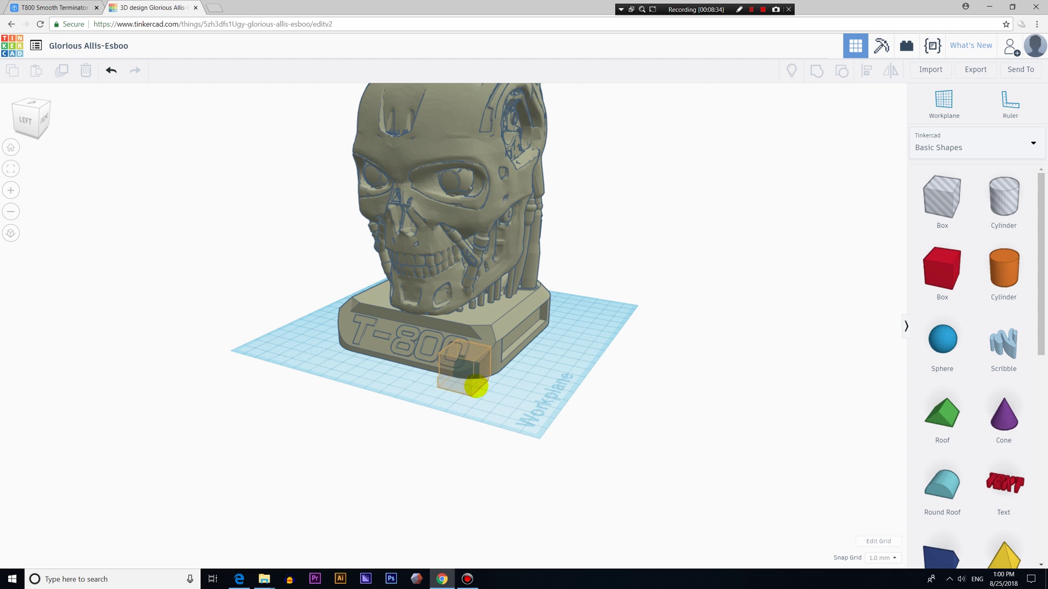
{"action": "left_click_drag", "start_coordinate": [461, 374], "coordinate": [456, 367]}
{"action": "mouse_move", "coordinate": [682, 384]}
{"action": "right_mouse_down"}
{"action": "mouse_move", "coordinate": [502, 379]}
{"action": "mouse_move", "coordinate": [477, 353]}
{"action": "mouse_move", "coordinate": [673, 381]}
{"action": "mouse_move", "coordinate": [690, 395]}
{"action": "right_mouse_up"}
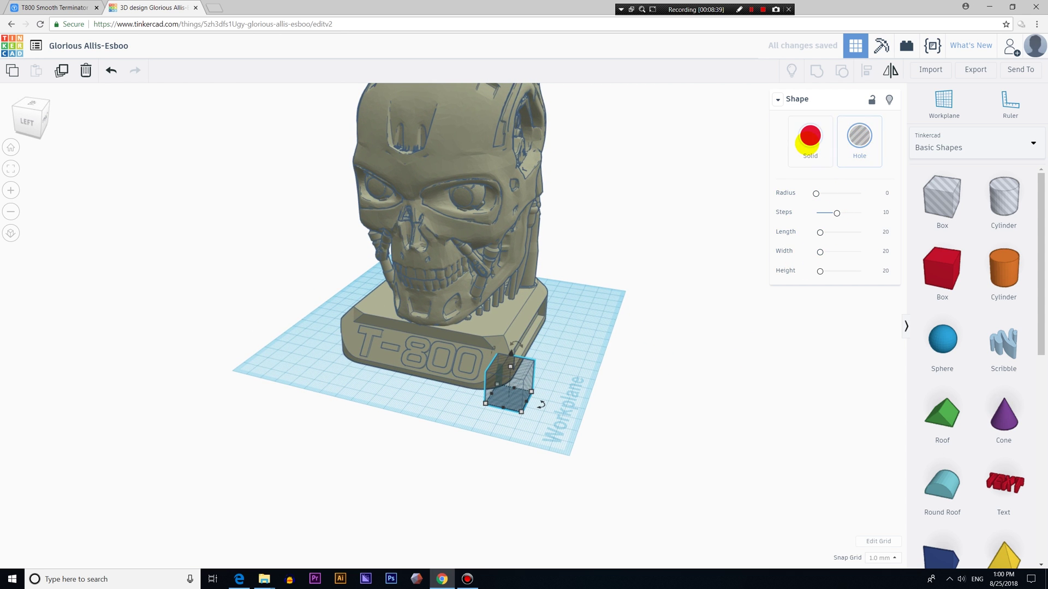
{"action": "left_click", "coordinate": [807, 143]}
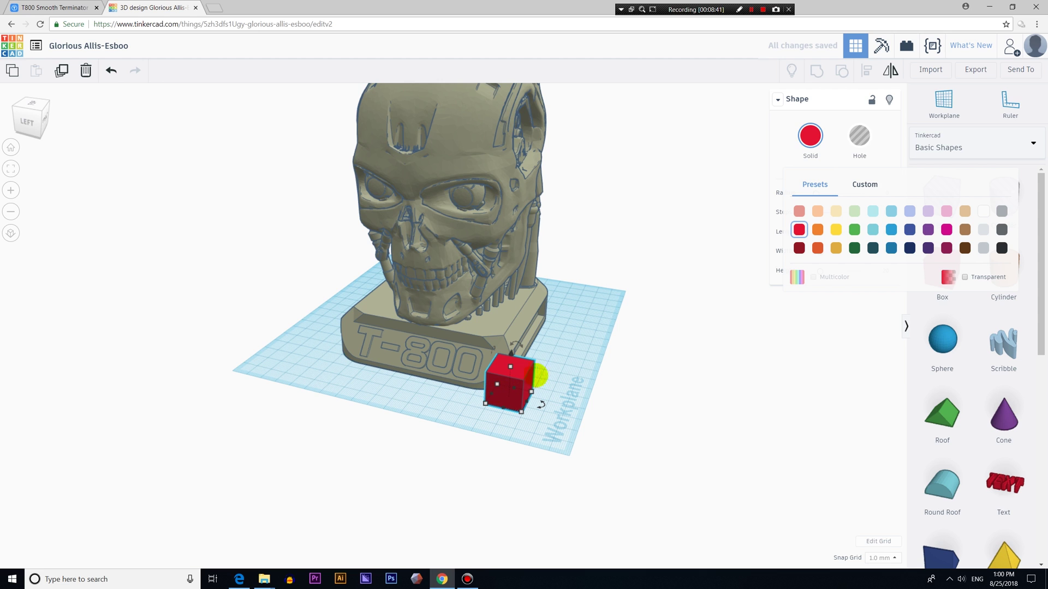
{"action": "left_click", "coordinate": [856, 139]}
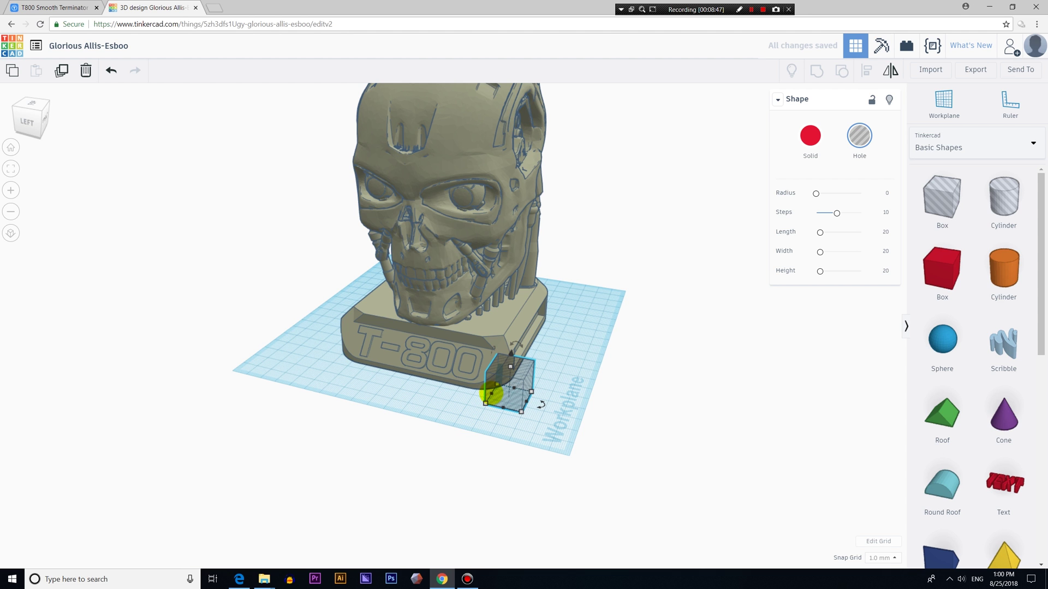
Stretch the hole box around the whole base, about 26.64 mm high
{"action": "left_click_drag", "start_coordinate": [491, 394], "coordinate": [323, 326]}
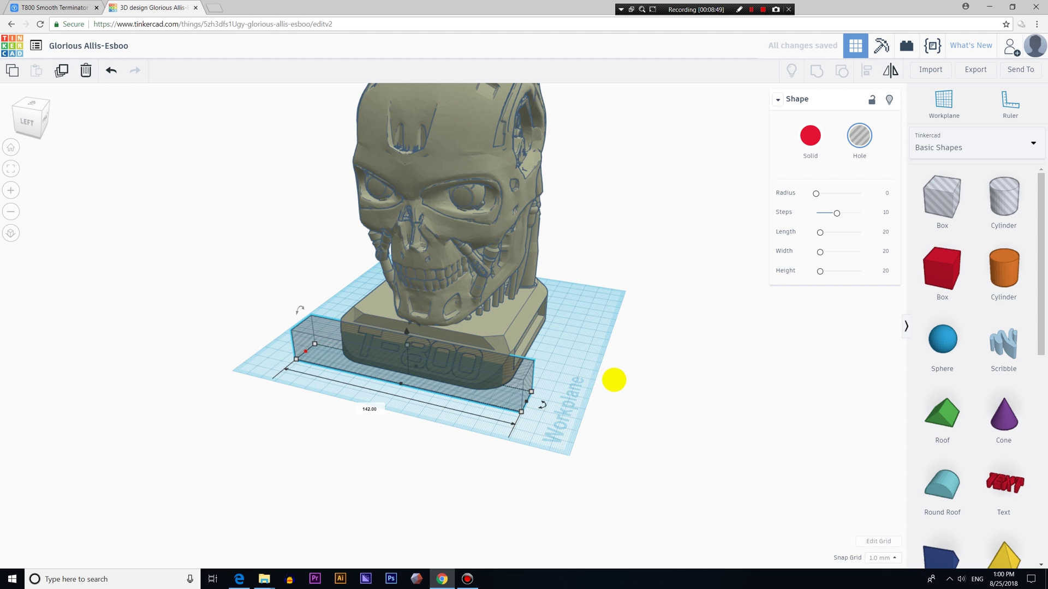
{"action": "right_click_drag", "start_coordinate": [604, 380], "coordinate": [483, 416]}
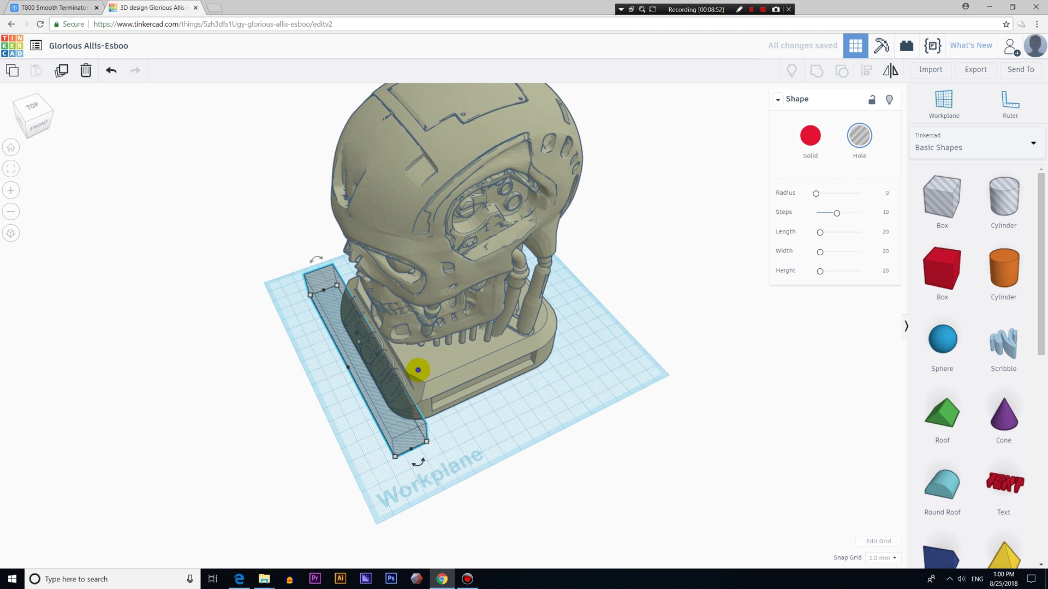
{"action": "mouse_move", "coordinate": [418, 370]}
{"action": "right_mouse_down"}
{"action": "mouse_move", "coordinate": [510, 330]}
{"action": "mouse_move", "coordinate": [421, 357]}
{"action": "right_mouse_up"}
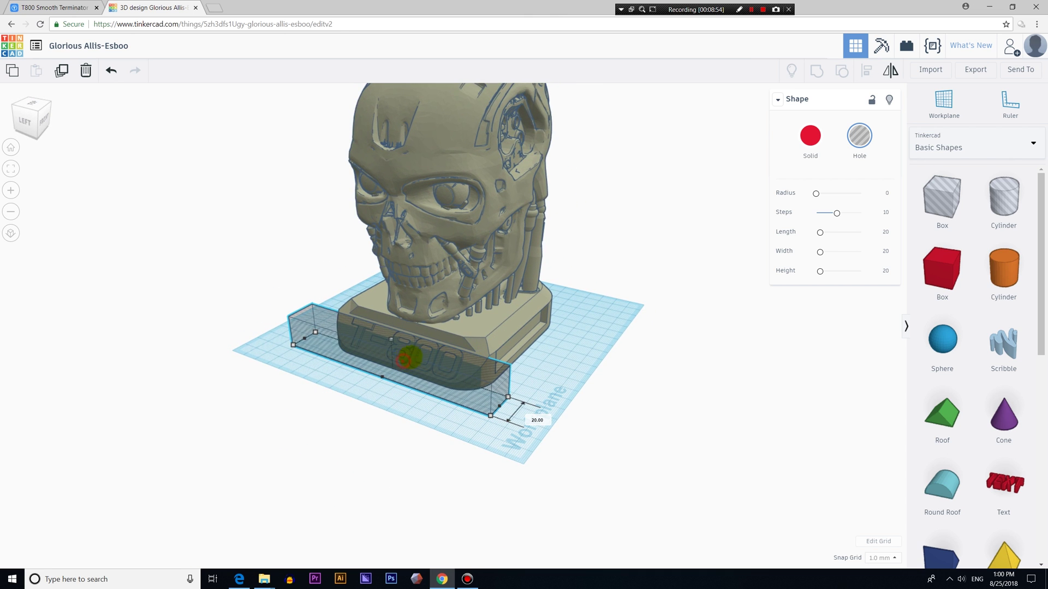
{"action": "left_click_drag", "start_coordinate": [404, 360], "coordinate": [559, 307]}
{"action": "right_click_drag", "start_coordinate": [625, 333], "coordinate": [729, 364]}
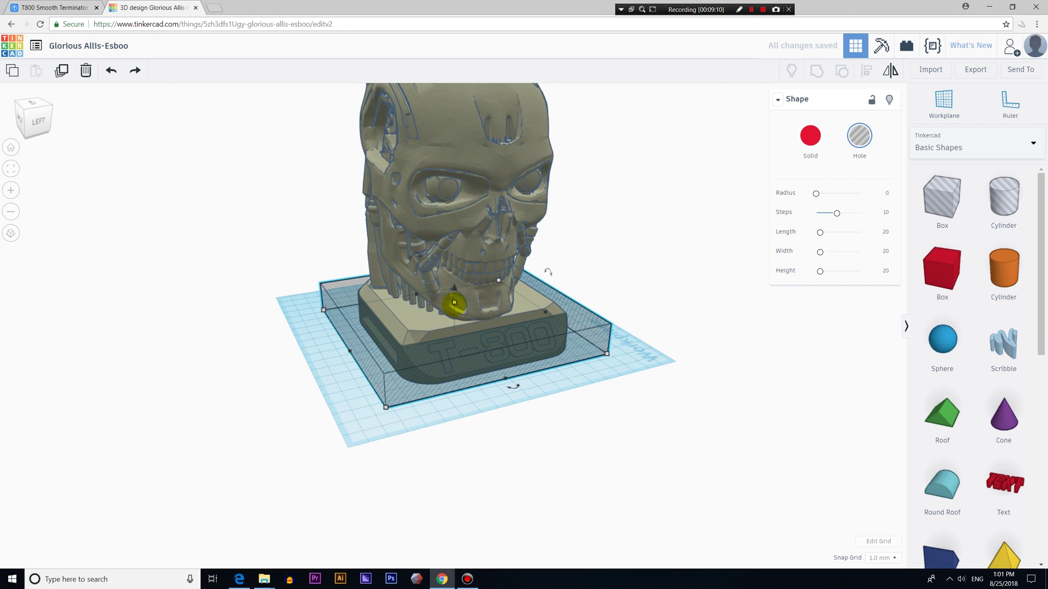
{"action": "left_click_drag", "start_coordinate": [454, 295], "coordinate": [456, 296]}
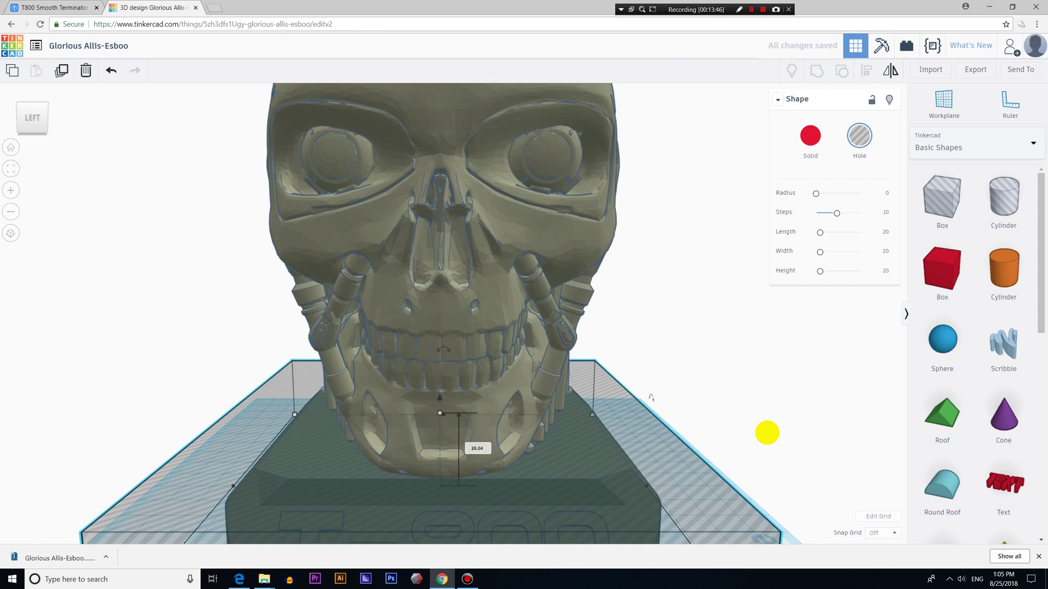
{"action": "right_click_drag", "start_coordinate": [767, 433], "coordinate": [519, 402]}
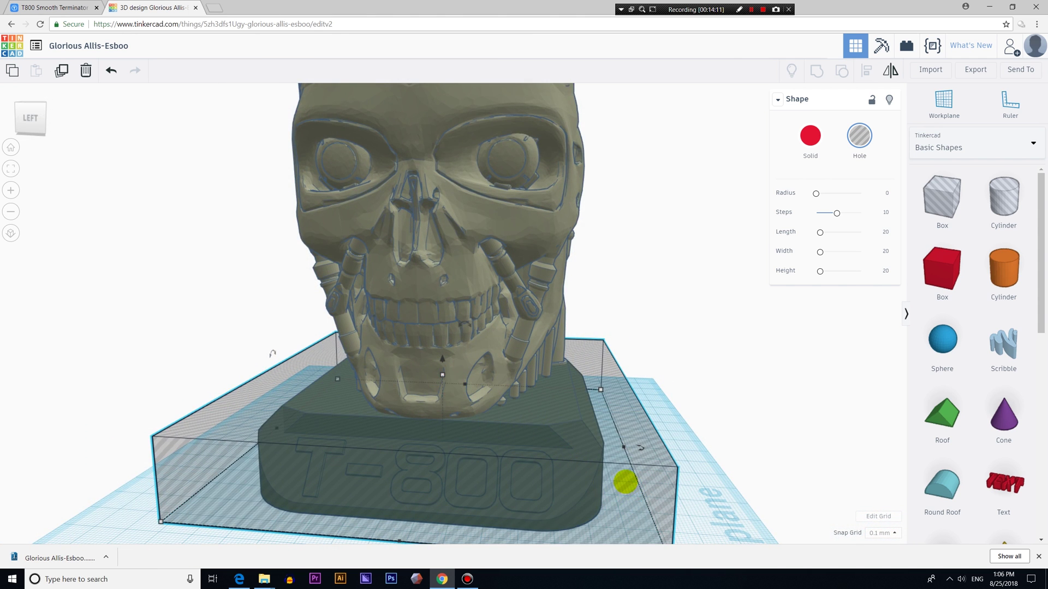
Duplicate the hole box and raise the copy 26 mm above the workplane
{"action": "right_click_drag", "start_coordinate": [624, 480], "coordinate": [629, 472]}
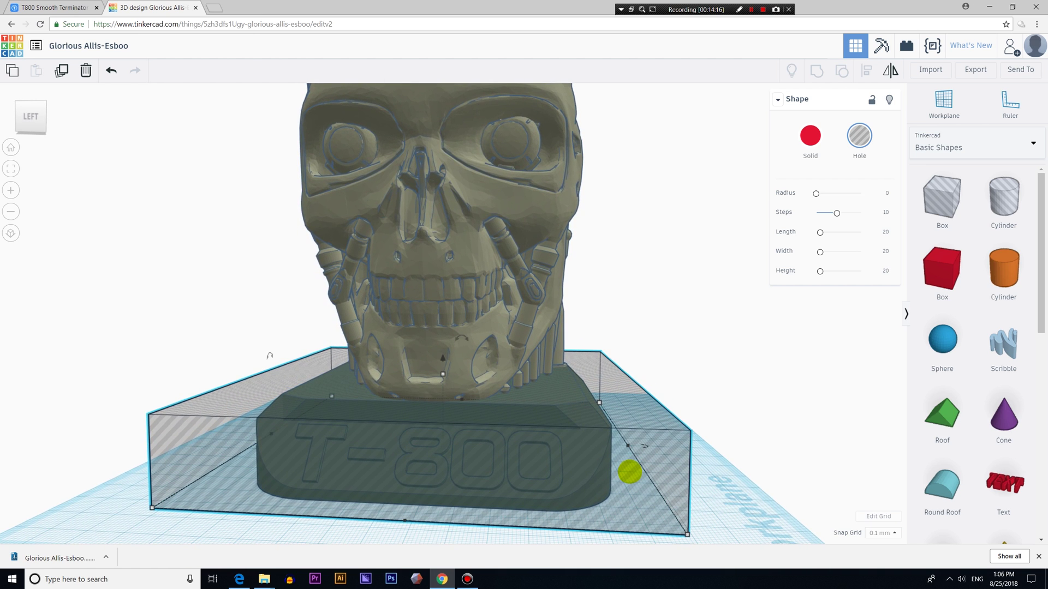
{"action": "left_click", "coordinate": [62, 71]}
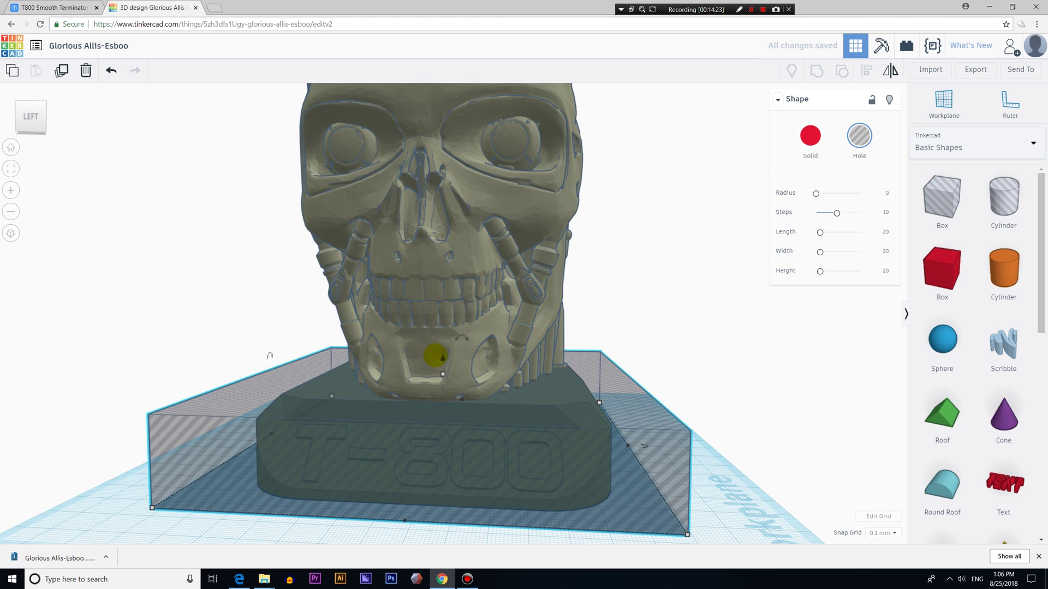
{"action": "left_click_drag", "start_coordinate": [442, 358], "coordinate": [443, 297]}
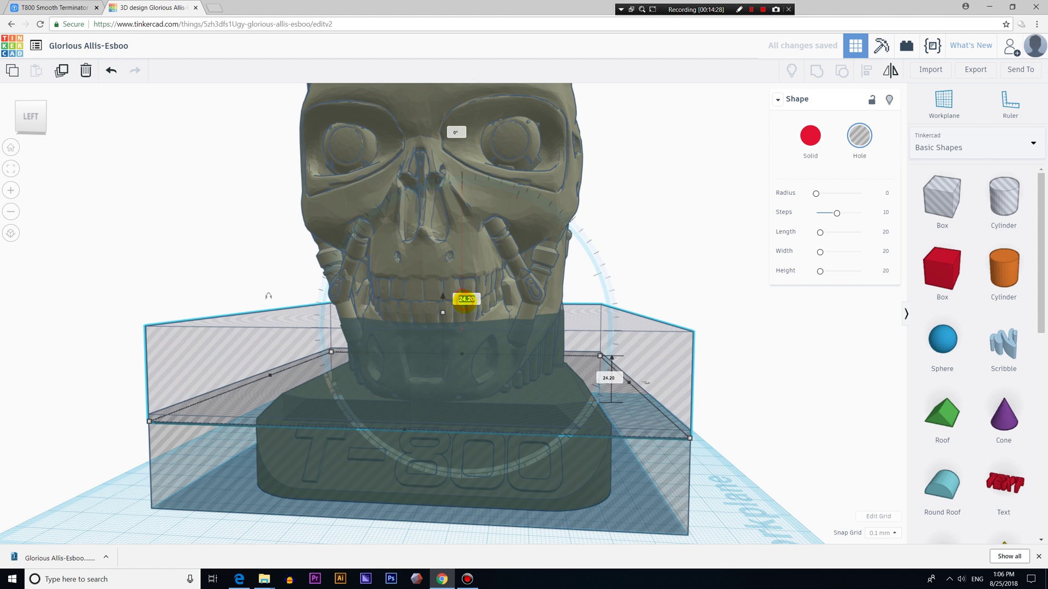
{"action": "type", "text": "26.04"}
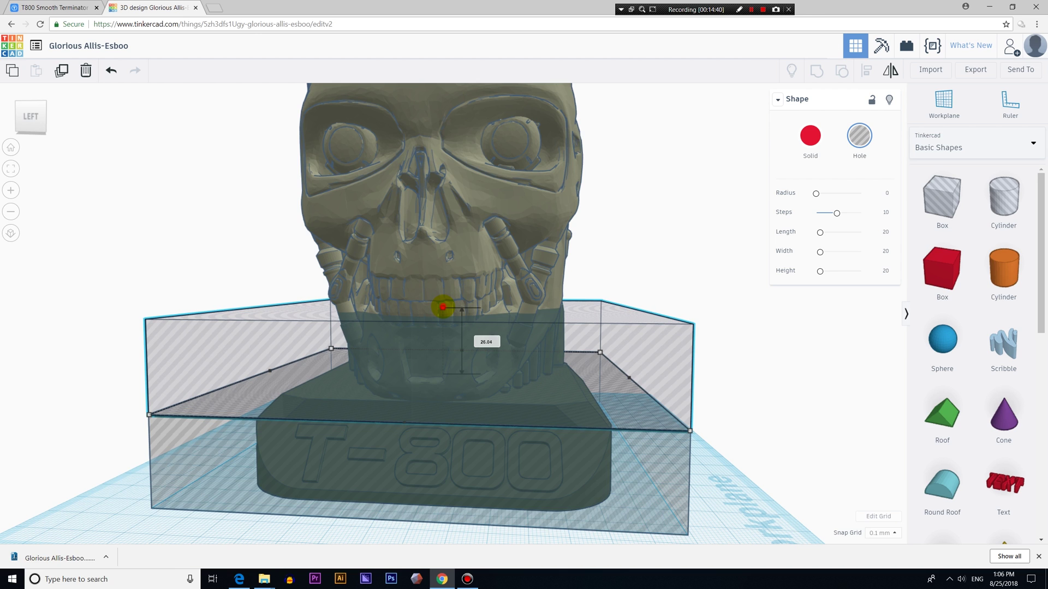
Stretch the raised hole box to about 157 mm tall, past the top of the skull
{"action": "left_click_drag", "start_coordinate": [443, 308], "coordinate": [453, 280]}
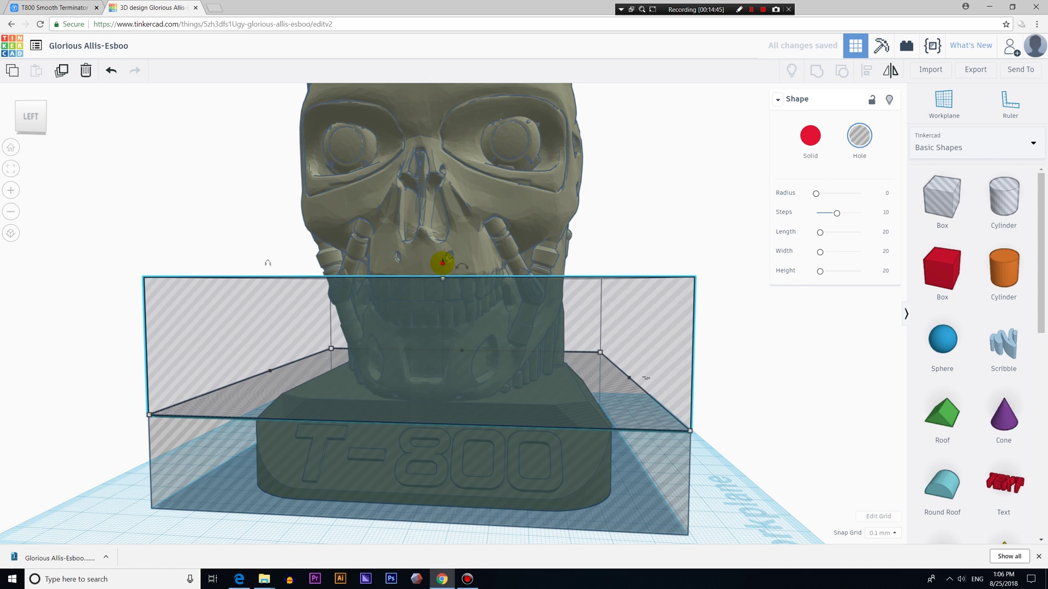
{"action": "left_click", "coordinate": [442, 263]}
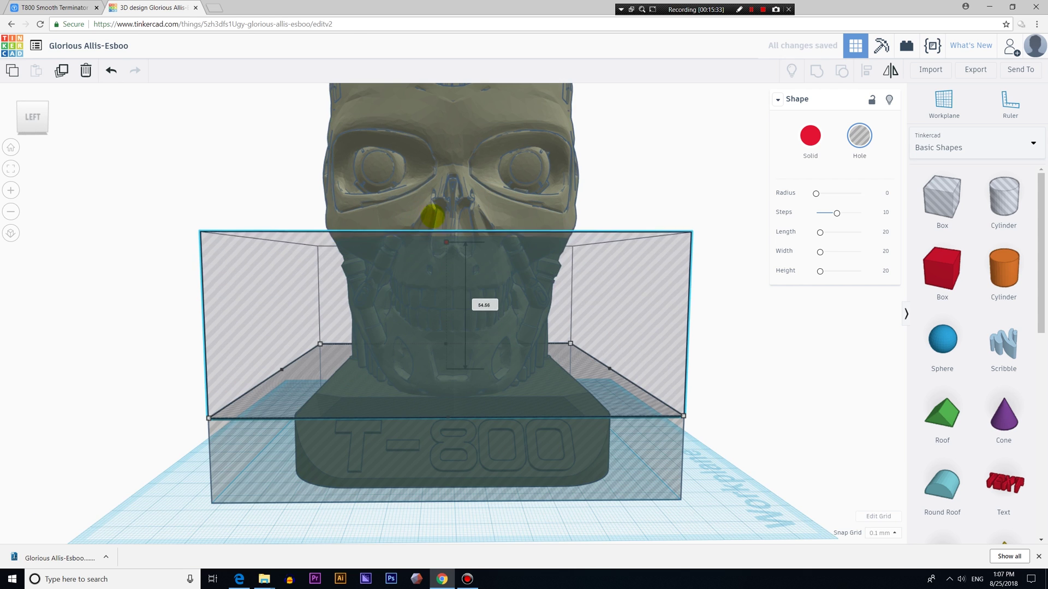
{"action": "left_click_drag", "start_coordinate": [432, 217], "coordinate": [423, 159]}
{"action": "right_click_drag", "start_coordinate": [746, 325], "coordinate": [408, 359]}
{"action": "scroll", "coordinate": [409, 359], "scroll_direction": "down", "scroll_amount": 5}
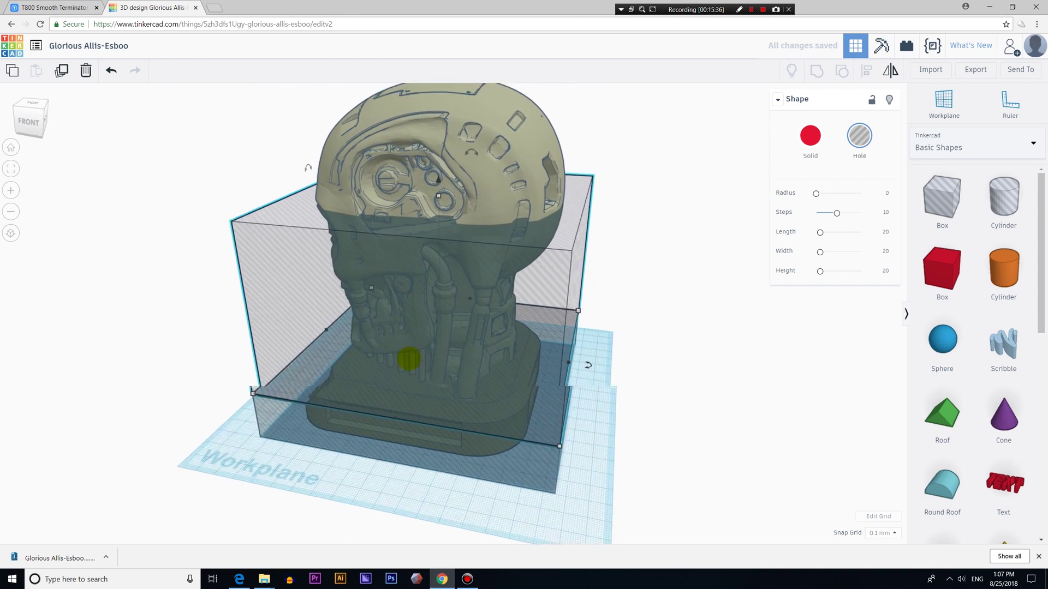
{"action": "left_click_drag", "start_coordinate": [442, 225], "coordinate": [432, 124]}
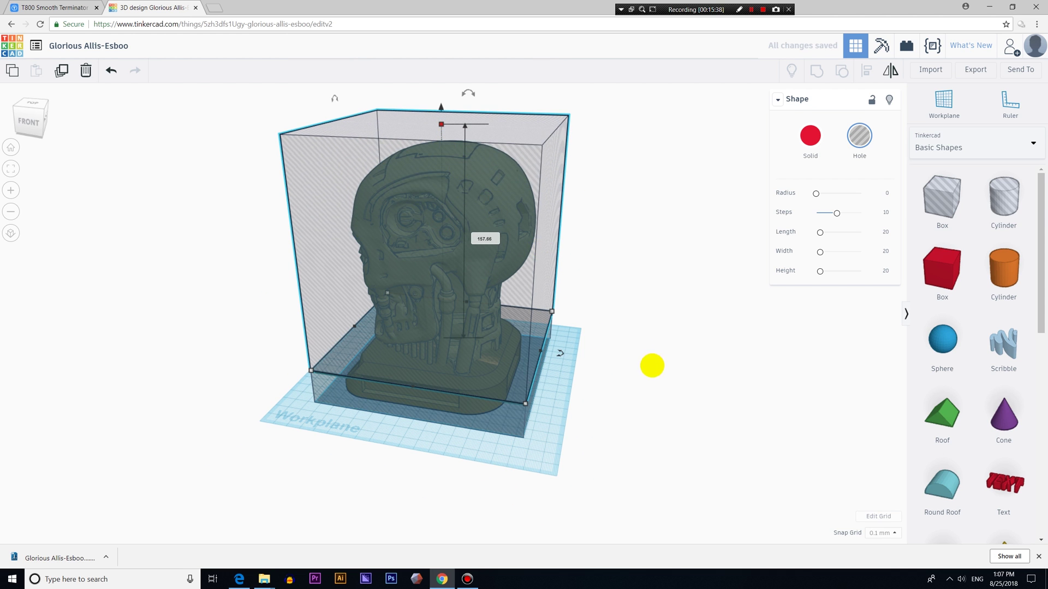
{"action": "right_click_drag", "start_coordinate": [650, 365], "coordinate": [905, 321]}
{"action": "mouse_move", "coordinate": [664, 393]}
{"action": "right_mouse_down"}
{"action": "mouse_move", "coordinate": [804, 407]}
{"action": "mouse_move", "coordinate": [706, 407]}
{"action": "mouse_move", "coordinate": [673, 377]}
{"action": "right_mouse_up"}
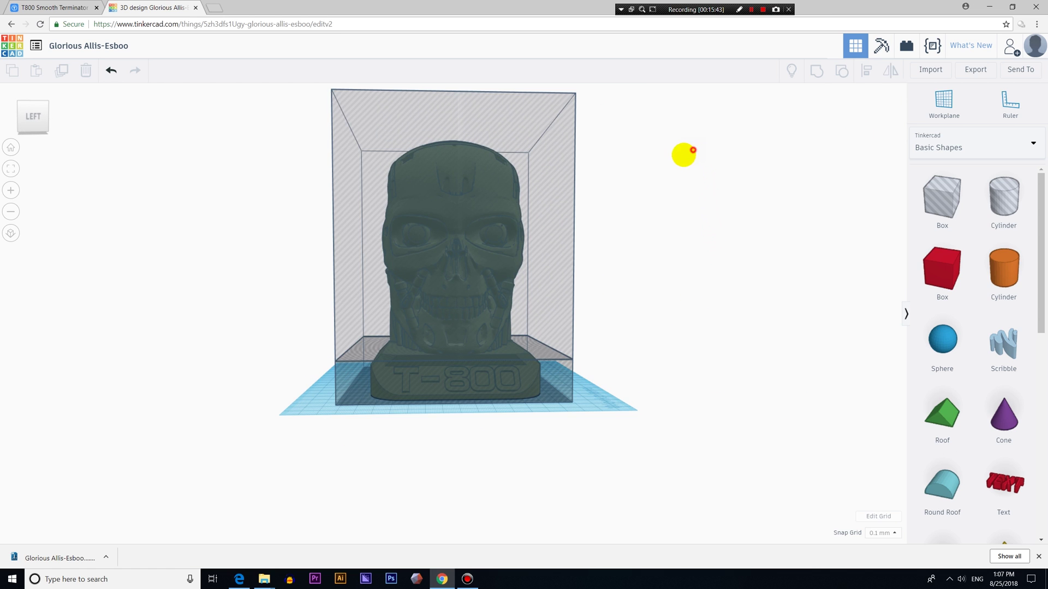
Select the skull and one hole box and export only those 2 shapes as .STL
{"action": "left_click_drag", "start_coordinate": [607, 207], "coordinate": [424, 305]}
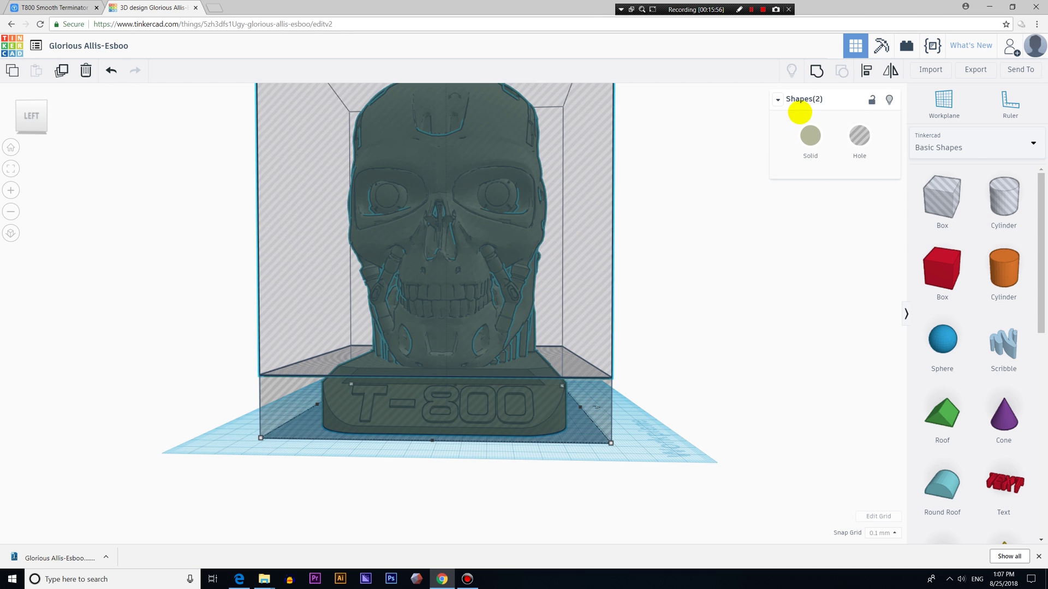
{"action": "left_click", "coordinate": [975, 70]}
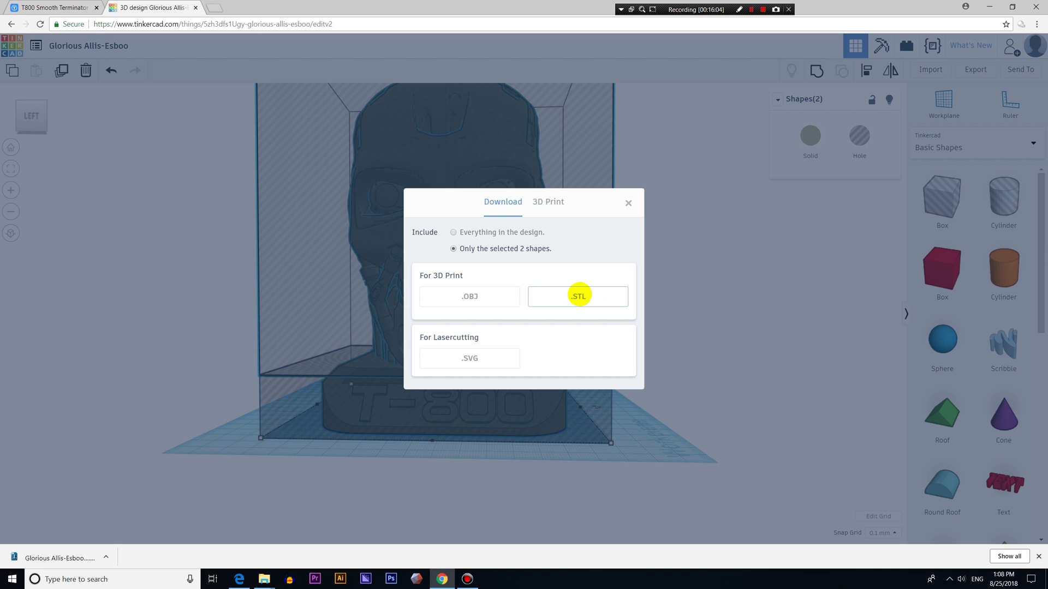
{"action": "left_click", "coordinate": [578, 294]}
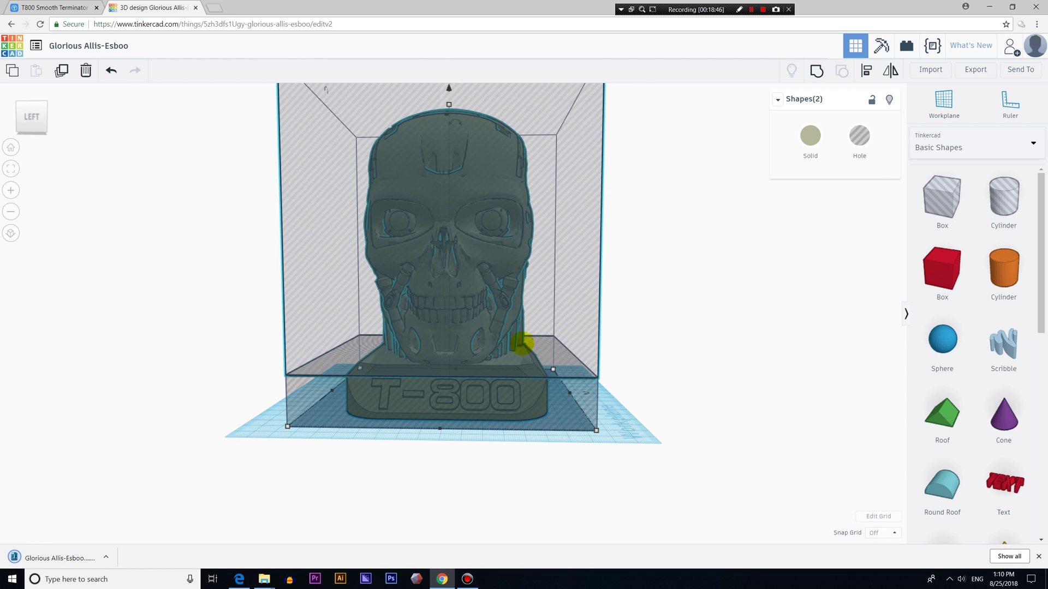
Open Glorious Allis-Esboo (3).stl in ideaMaker and inspect the 120 x 110 x 26 mm base
{"action": "left_click", "coordinate": [107, 556]}
{"action": "left_click", "coordinate": [126, 519]}
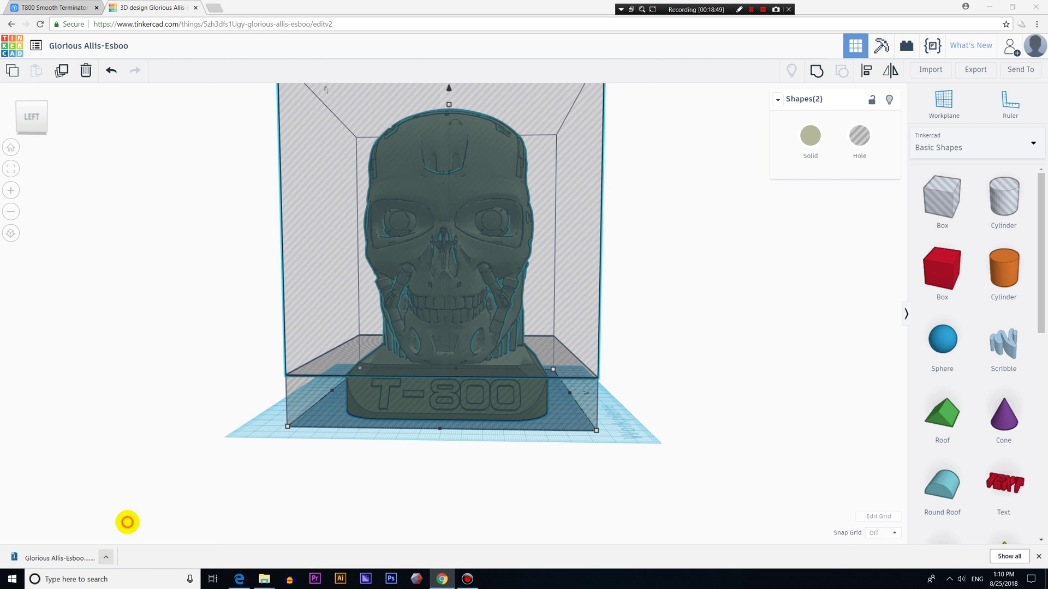
{"action": "right_click", "coordinate": [152, 65]}
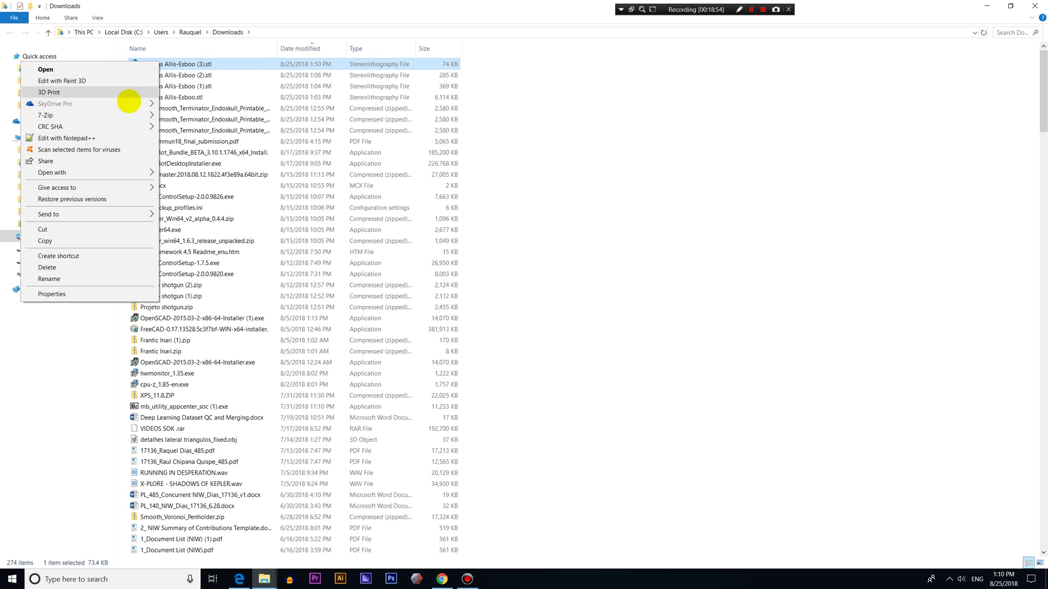
{"action": "mouse_move", "coordinate": [115, 176]}
{"action": "left_click", "coordinate": [187, 251]}
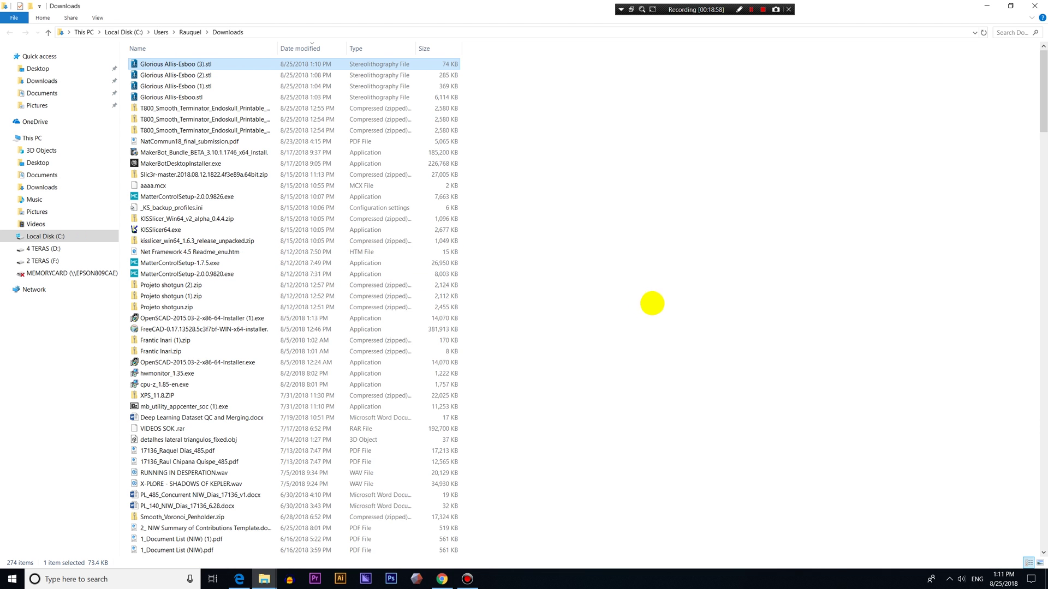
{"action": "right_click_drag", "start_coordinate": [653, 292], "coordinate": [859, 244]}
{"action": "left_click", "coordinate": [794, 95]}
{"action": "right_click_drag", "start_coordinate": [795, 101], "coordinate": [575, 391]}
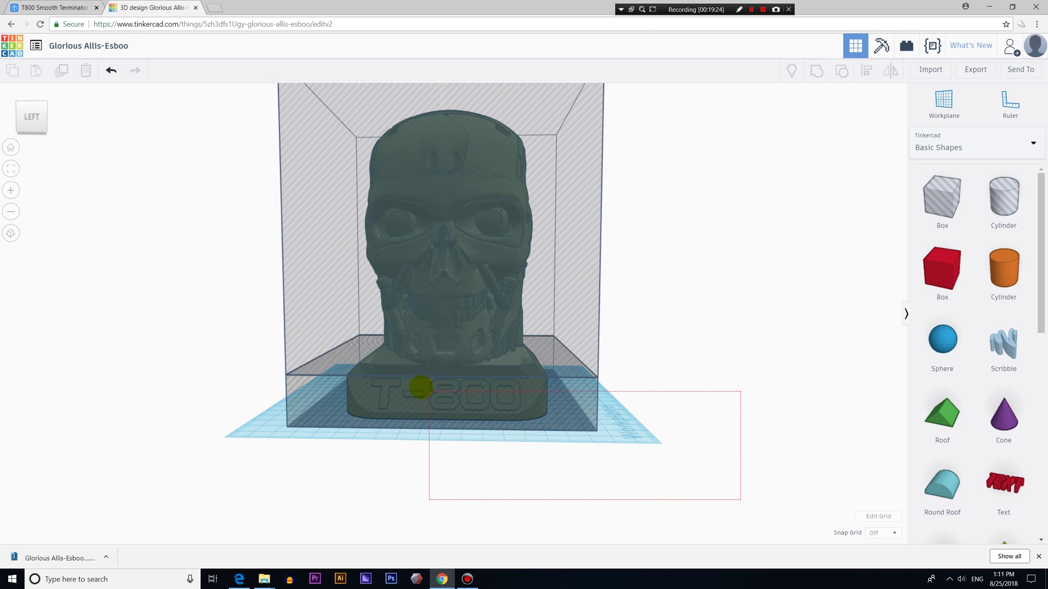
Select the skull with the lower hole box and export them as .STL
{"action": "left_click_drag", "start_coordinate": [429, 392], "coordinate": [428, 391]}
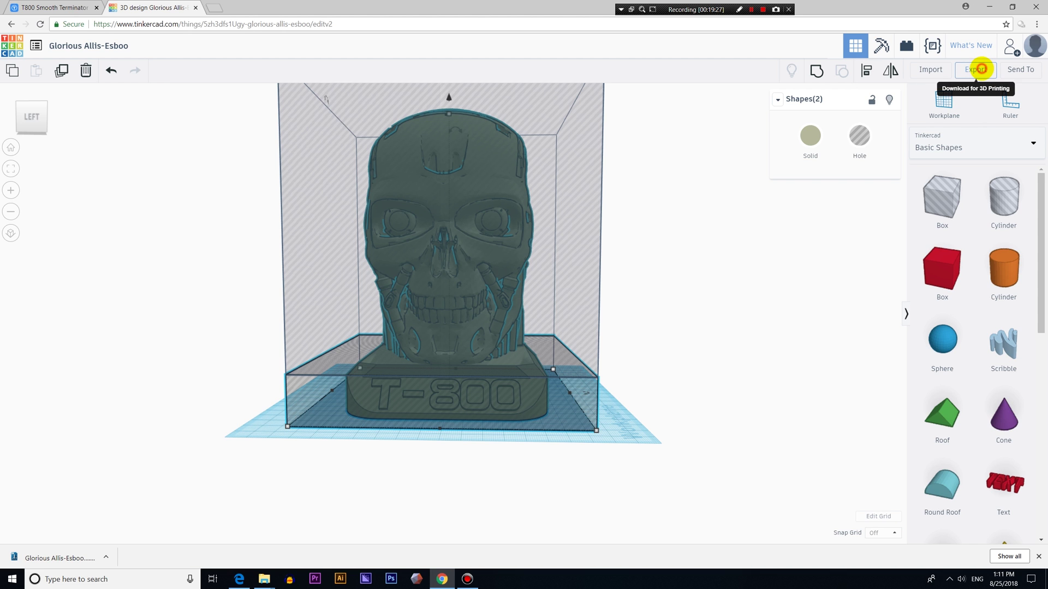
{"action": "left_click", "coordinate": [981, 68]}
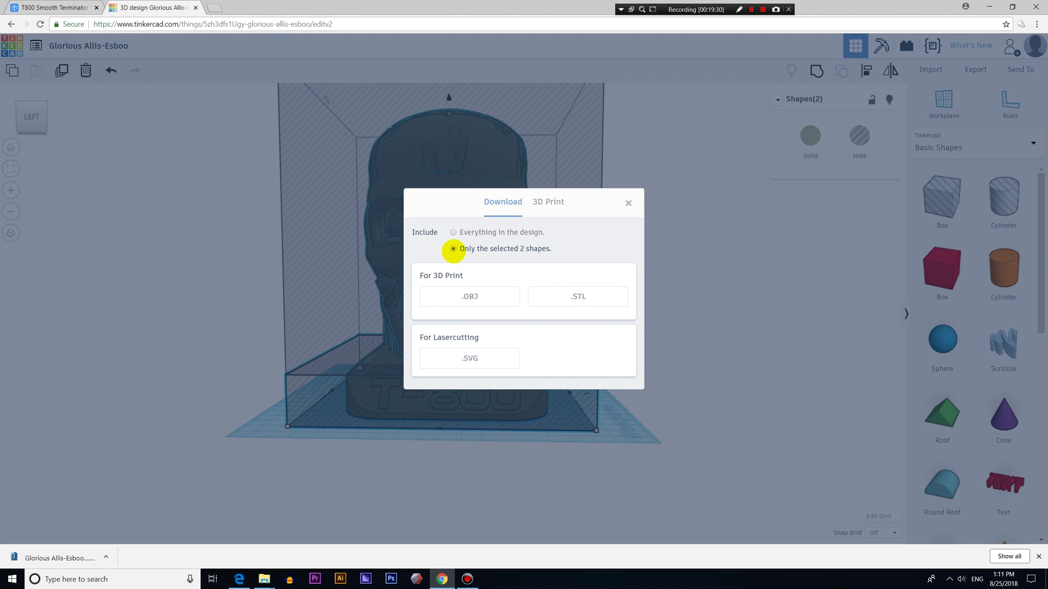
{"action": "left_click", "coordinate": [557, 296]}
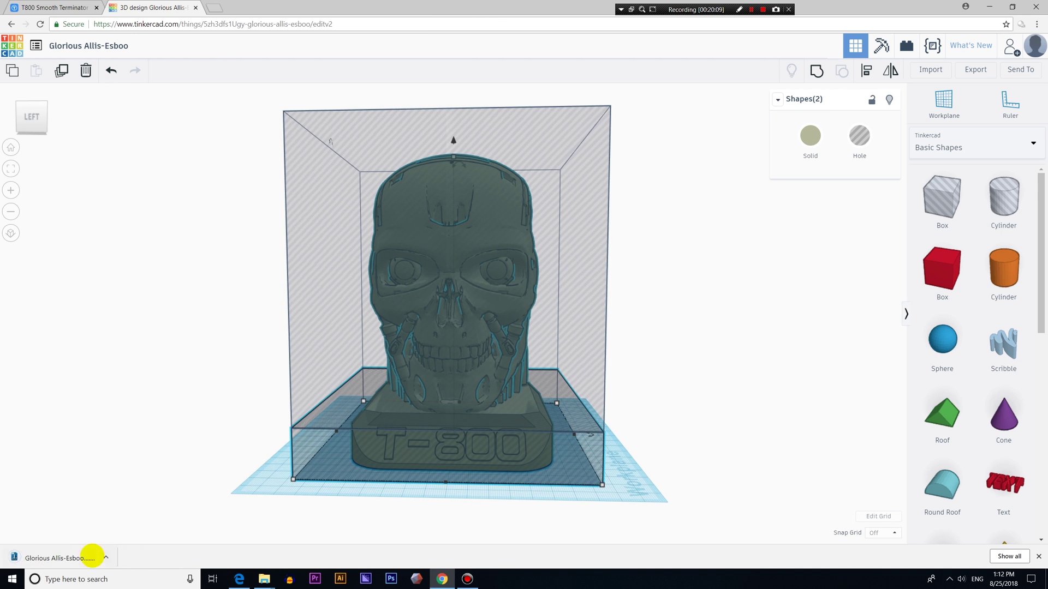
Open Glorious Allis-Esboo (4).stl in ideaMaker, showing the 127.3 x 99.0 x 146.9 mm head
{"action": "left_click", "coordinate": [105, 557]}
{"action": "left_click", "coordinate": [133, 522]}
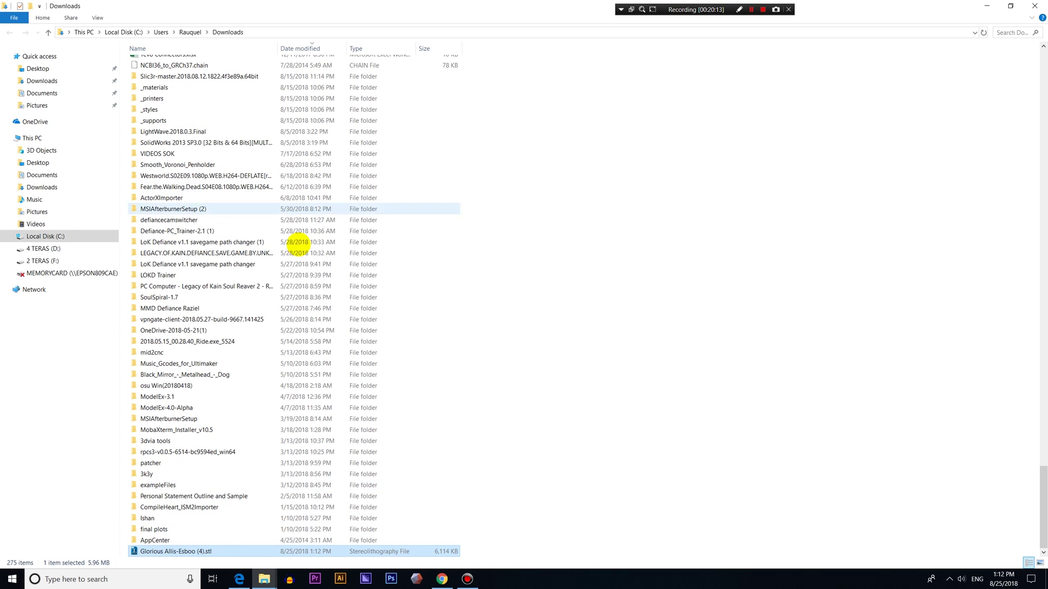
{"action": "right_click", "coordinate": [210, 551]}
{"action": "mouse_move", "coordinate": [170, 422]}
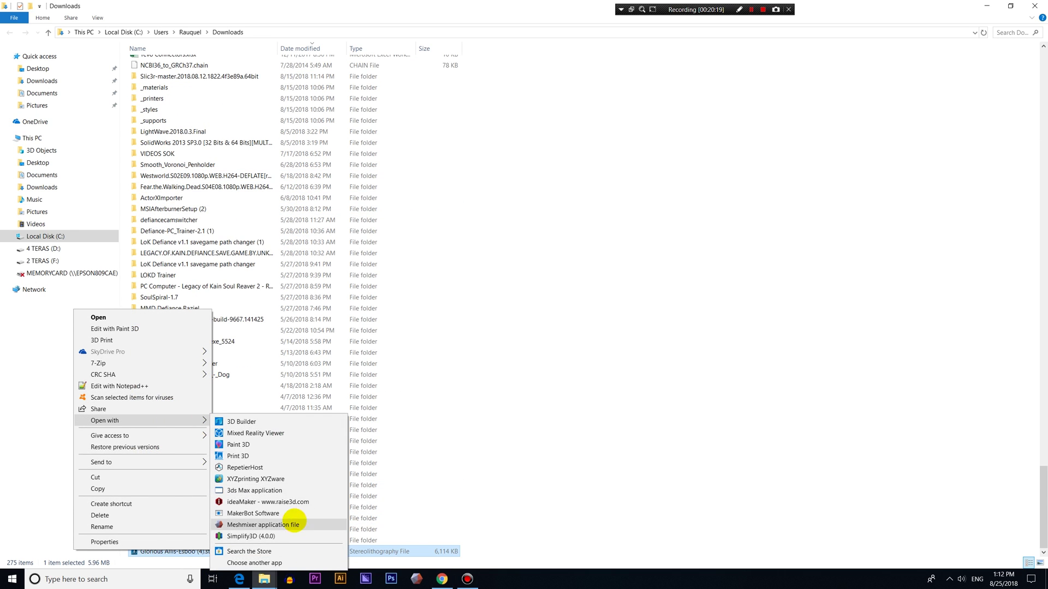
{"action": "left_click", "coordinate": [272, 502]}
{"action": "left_click", "coordinate": [790, 96]}
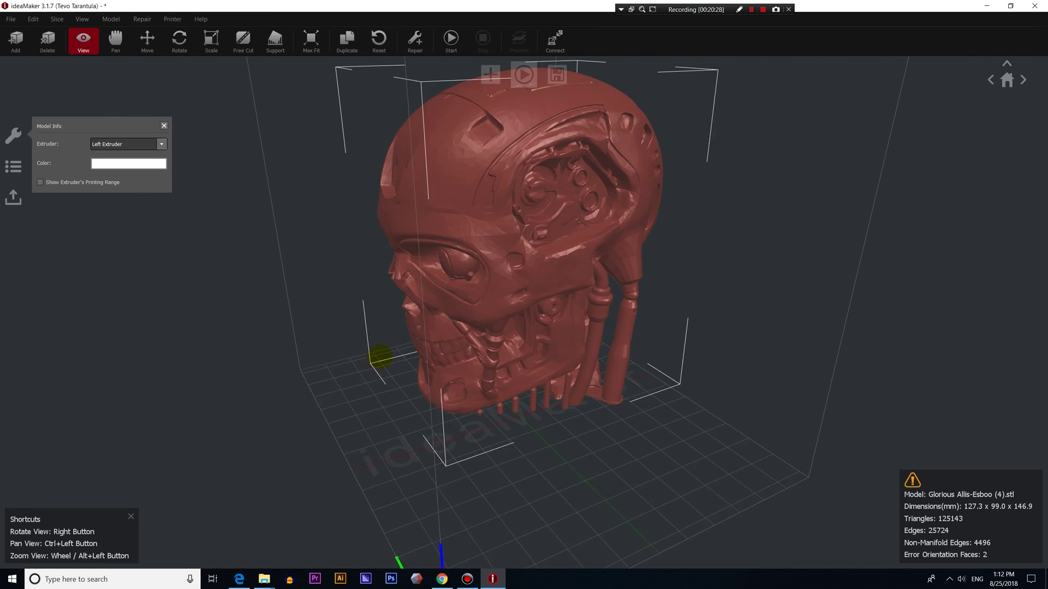
Centre the head at 0.00 on X and Y with the Move tool, then orbit to inspect it
{"action": "left_click", "coordinate": [144, 40]}
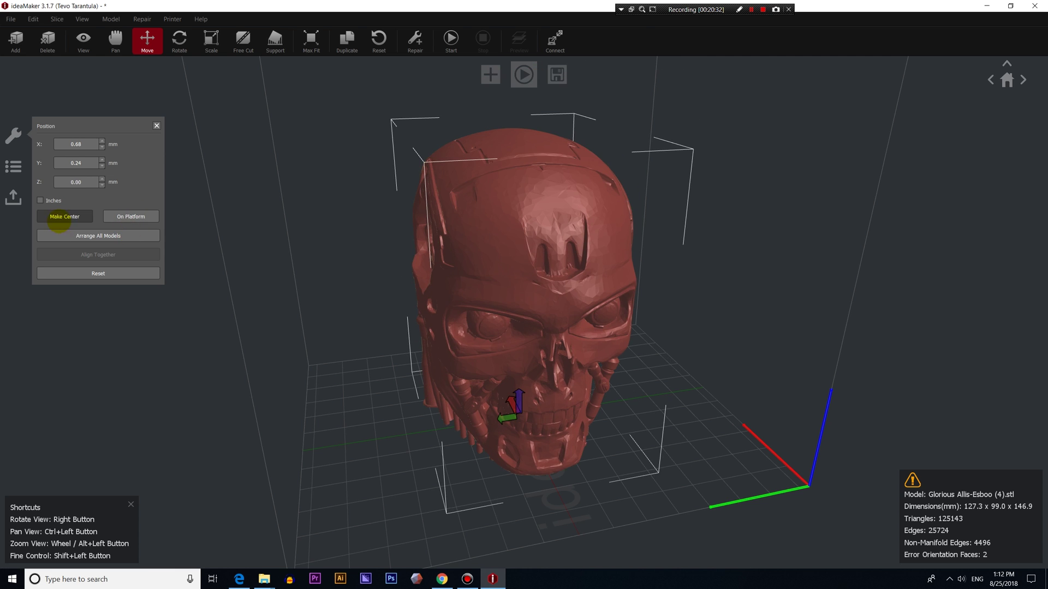
{"action": "right_click_drag", "start_coordinate": [697, 274], "coordinate": [765, 219]}
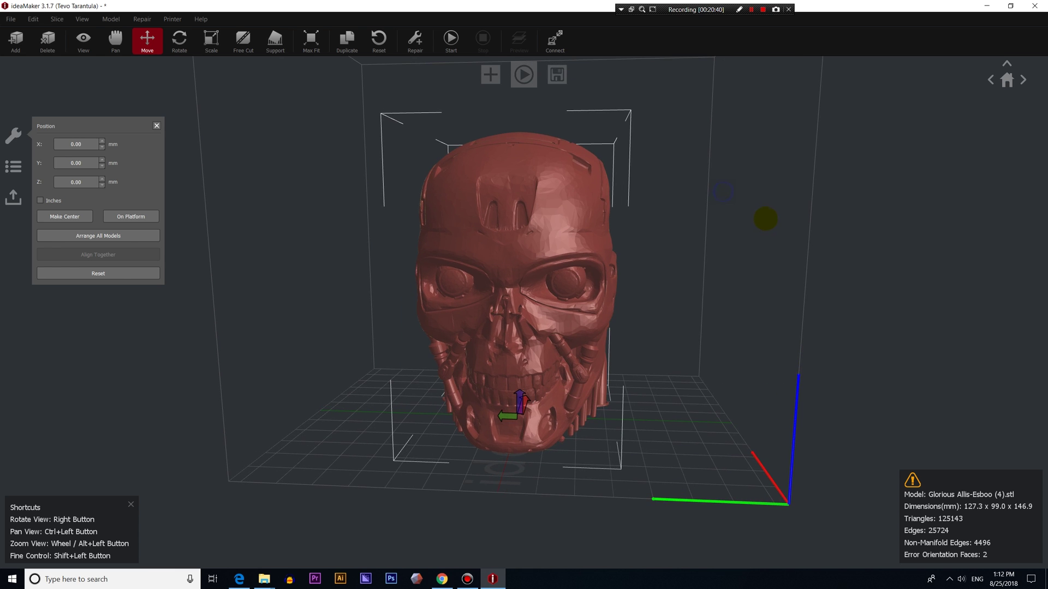
{"action": "right_click_drag", "start_coordinate": [732, 330], "coordinate": [807, 302]}
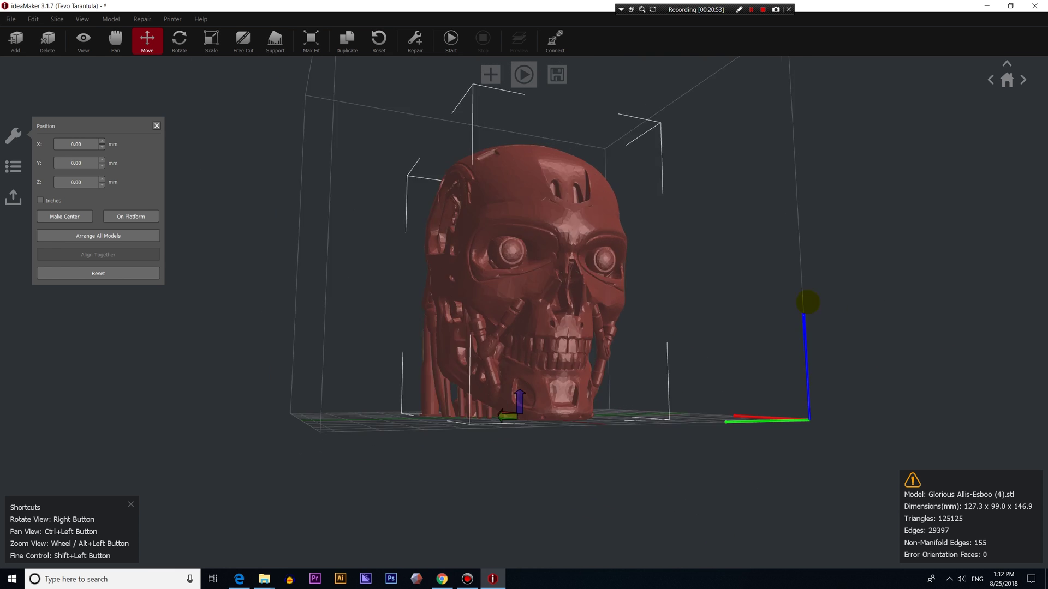